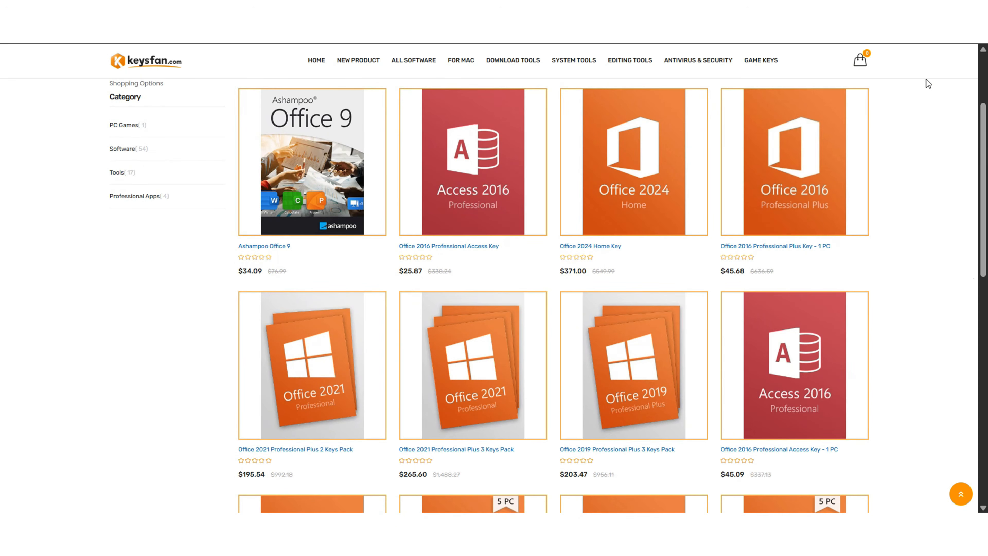
Step: Find the Windows 11 Professional Key - 1 PC in the store's listings and add it to the cart
{"action": "scroll", "coordinate": [926, 79], "scroll_direction": "down", "scroll_amount": 5}
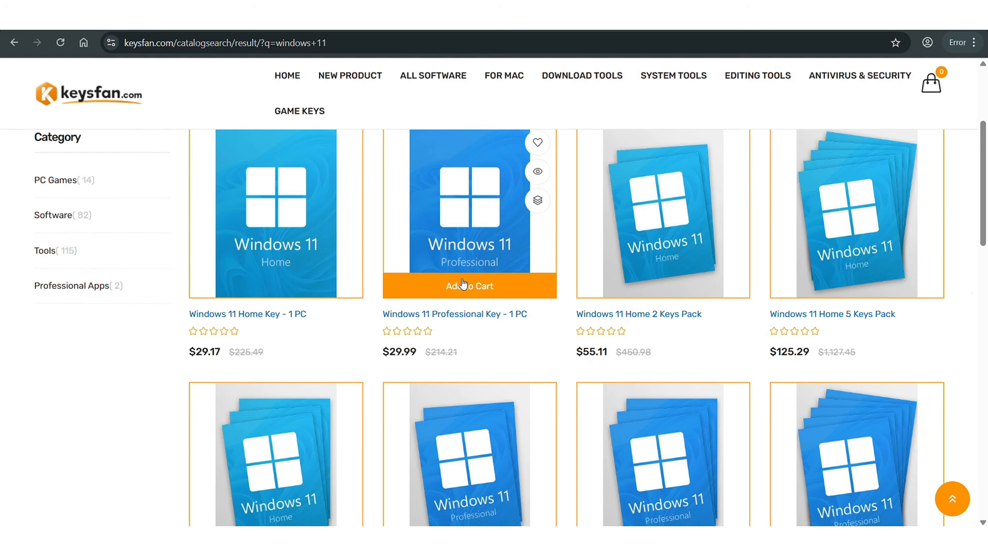
{"action": "left_click", "coordinate": [463, 284]}
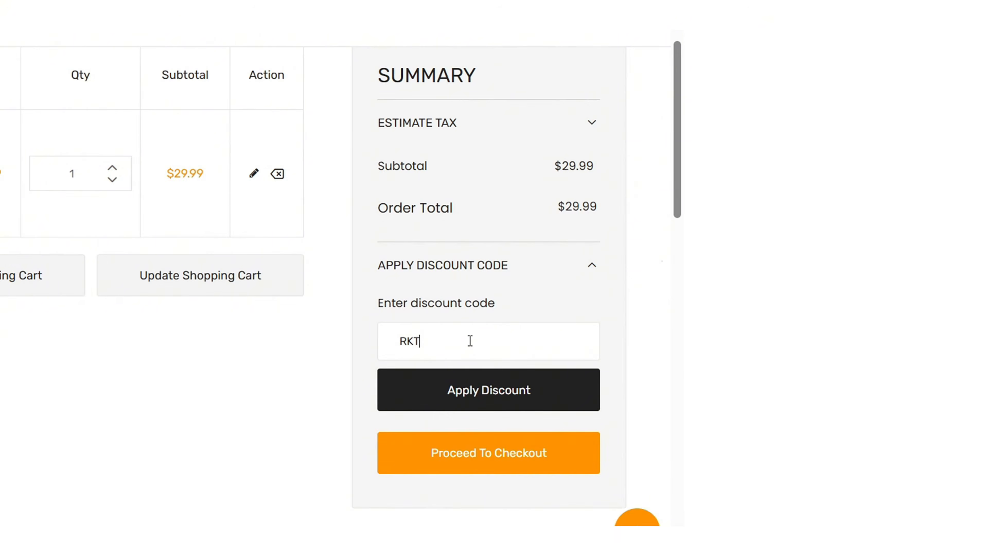
Step: Apply the discount code RKT50 to the shopping cart and proceed to checkout
{"action": "type", "text": "50"}
{"action": "key", "text": "Return"}
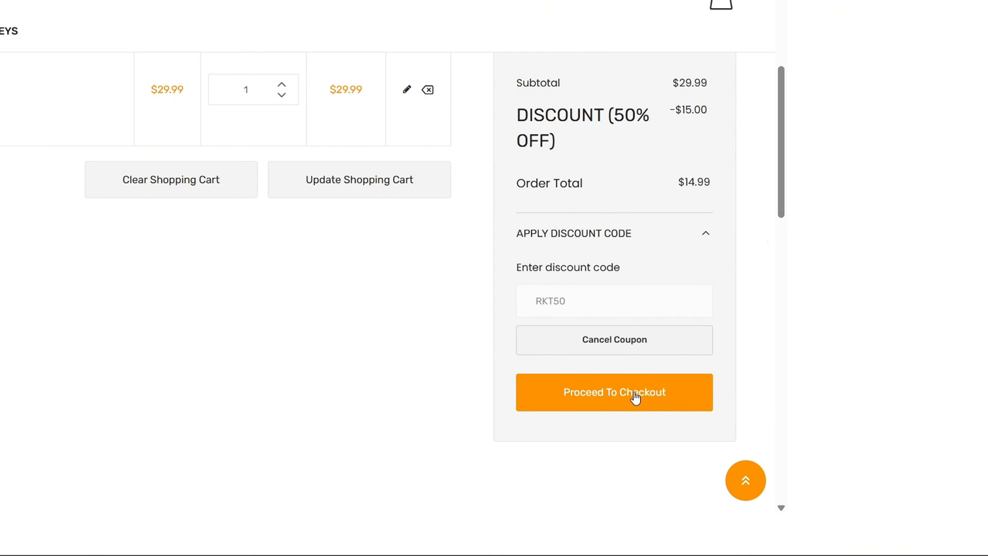
{"action": "left_click", "coordinate": [513, 457]}
{"action": "left_click", "coordinate": [572, 446]}
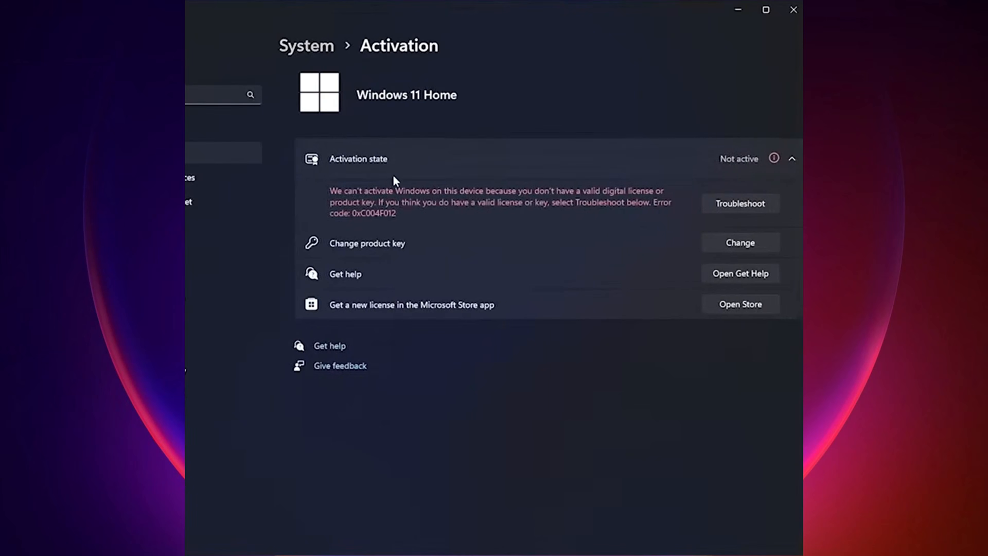
Step: Change the Windows product key in the activation settings by pasting the purchased product key, and activate Windows
{"action": "left_click", "coordinate": [700, 245]}
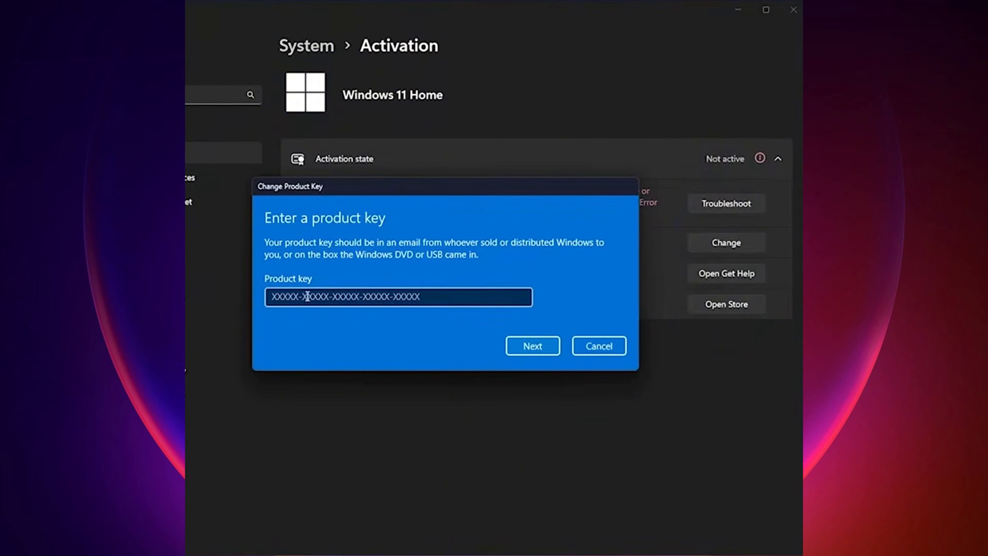
{"action": "right_click", "coordinate": [314, 302]}
{"action": "left_click", "coordinate": [340, 310]}
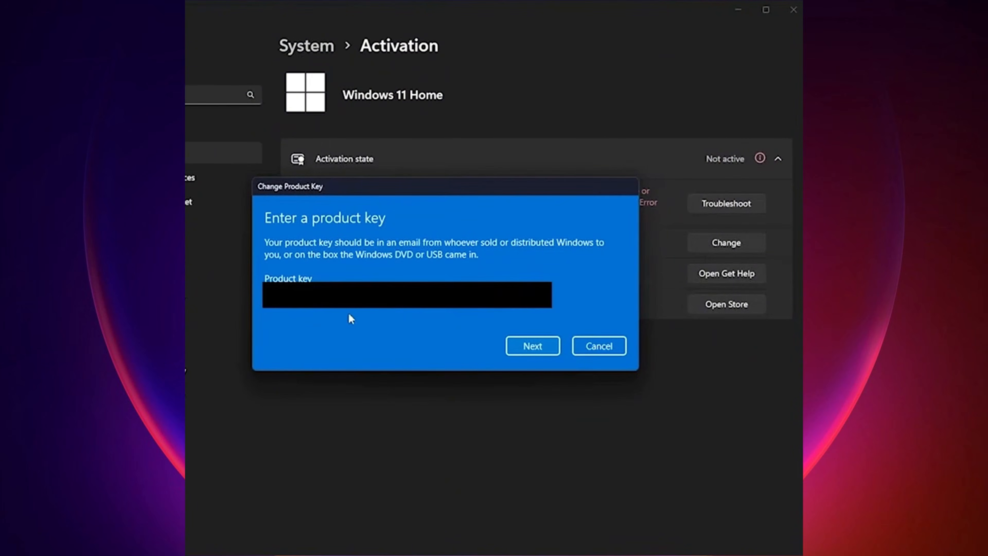
{"action": "left_click", "coordinate": [539, 346]}
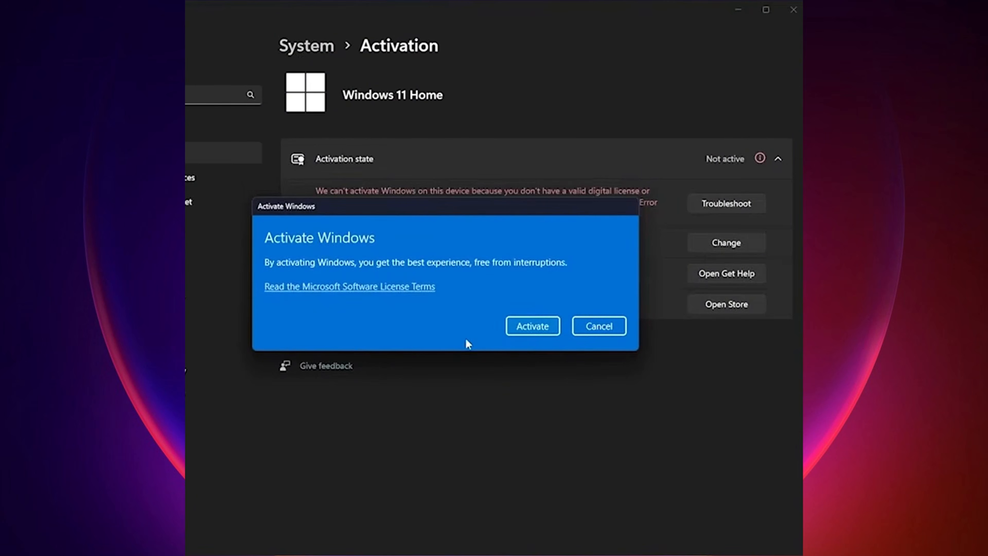
{"action": "left_click", "coordinate": [533, 327]}
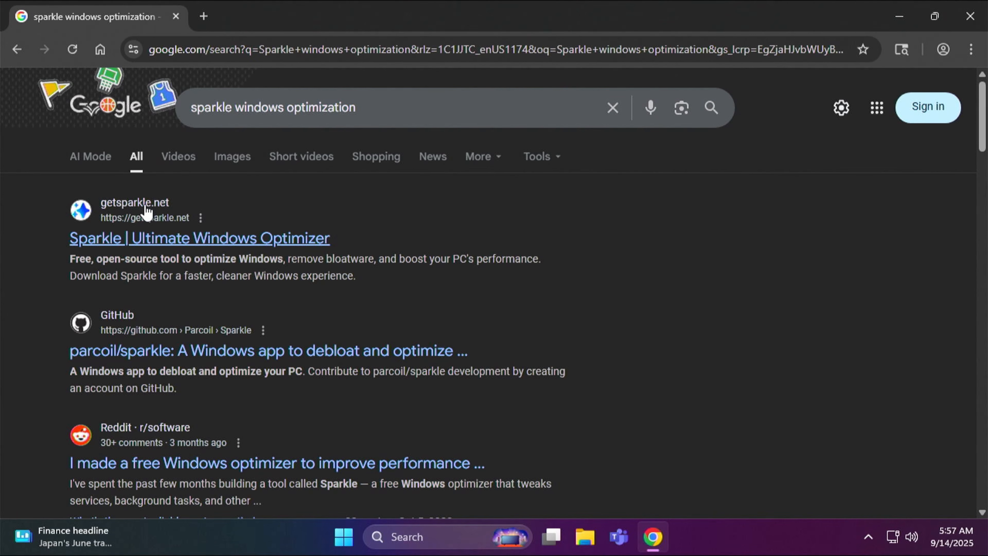
Step: Open the Sparkle website from the search results and download the Installer (.exe) version
{"action": "left_click", "coordinate": [194, 238]}
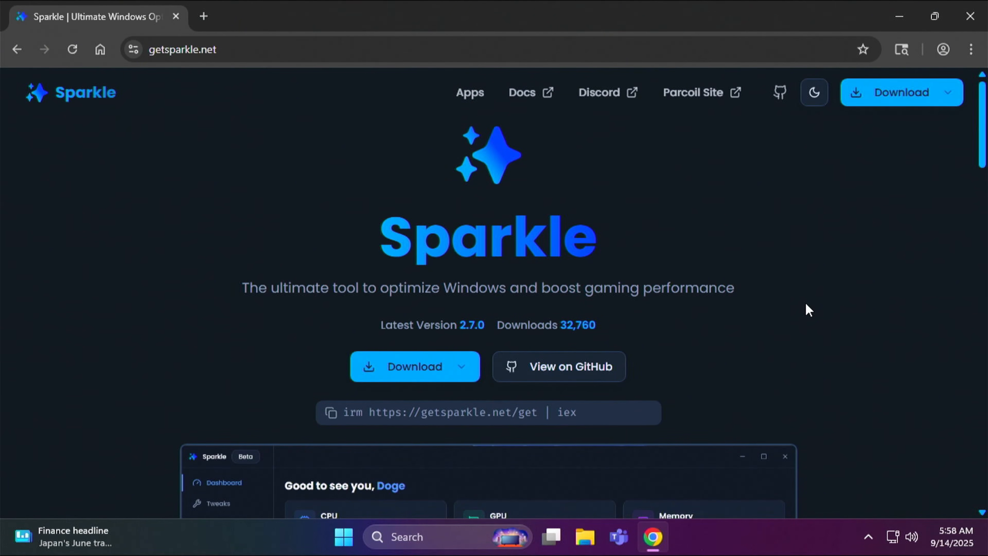
{"action": "left_click", "coordinate": [460, 367]}
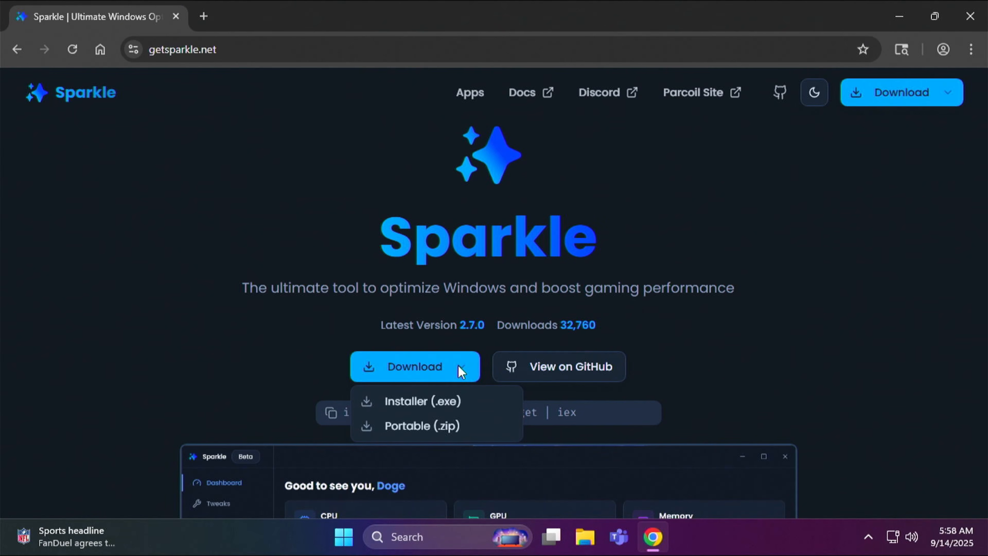
{"action": "left_click", "coordinate": [421, 397]}
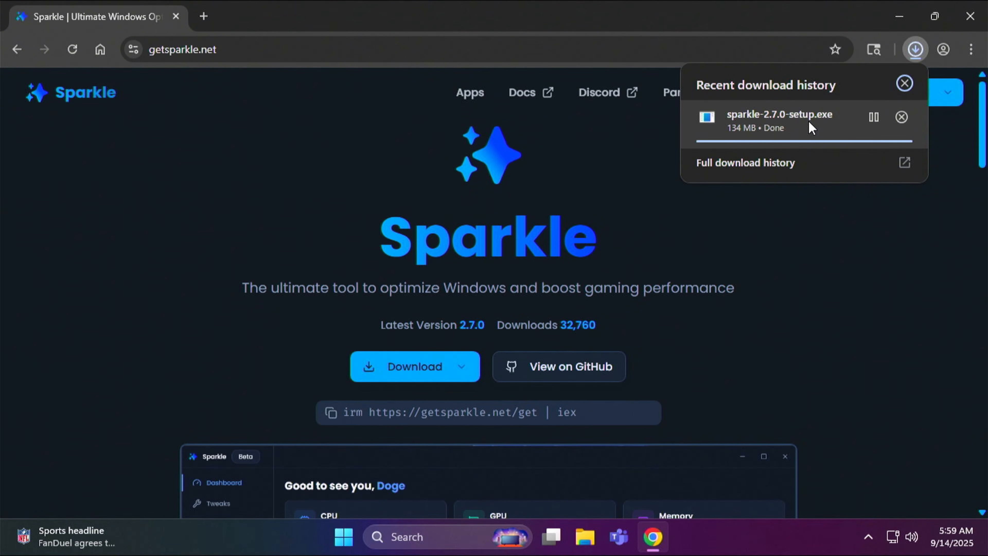
Step: Run the downloaded sparkle-2.7.0-setup.exe despite the SmartScreen warning and allow sparkle.exe to make changes to the device
{"action": "left_click", "coordinate": [810, 126]}
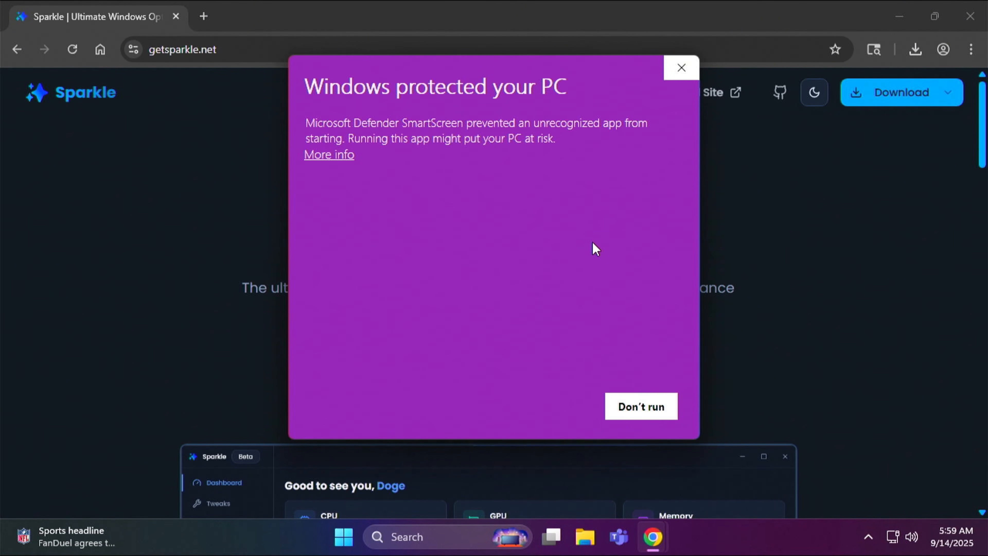
{"action": "left_click", "coordinate": [347, 161]}
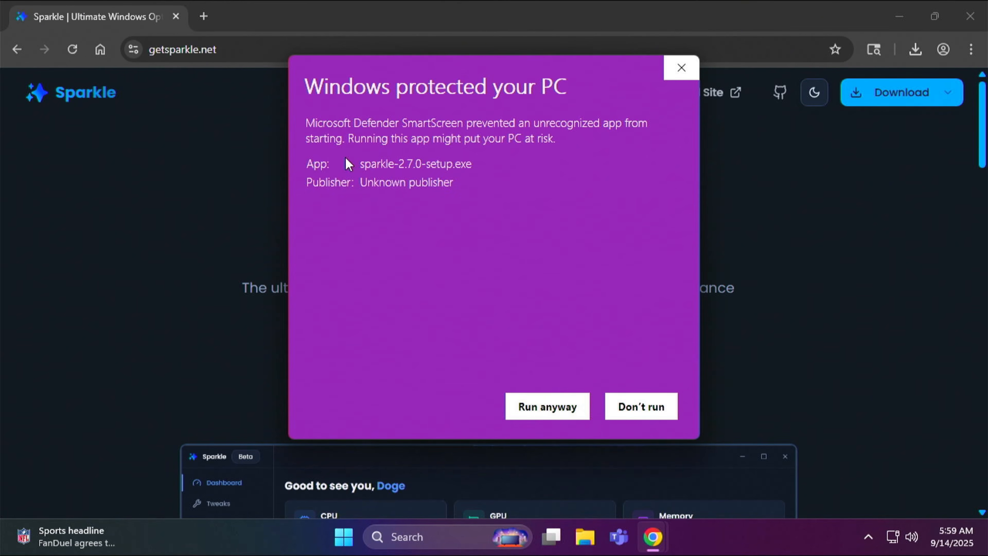
{"action": "left_click", "coordinate": [549, 406]}
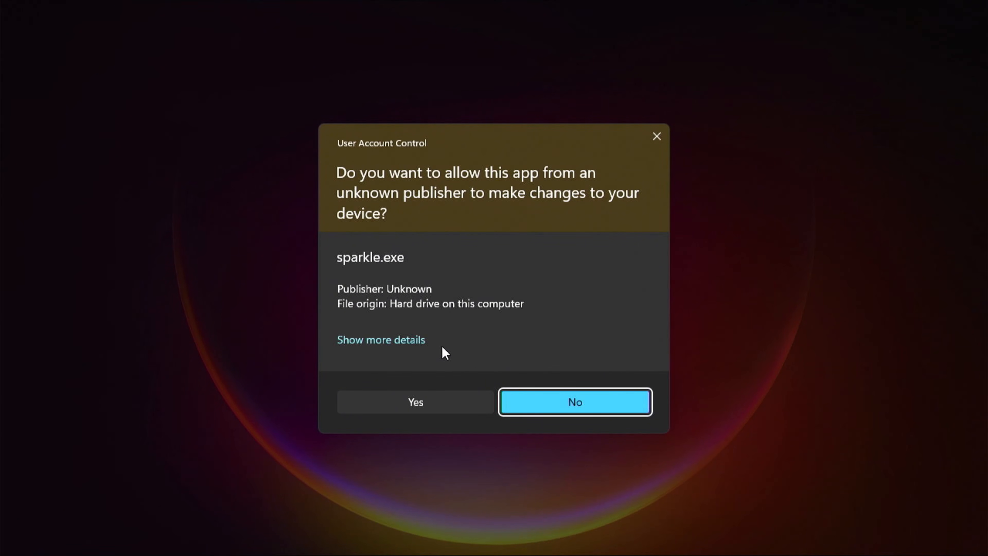
{"action": "left_click", "coordinate": [429, 405]}
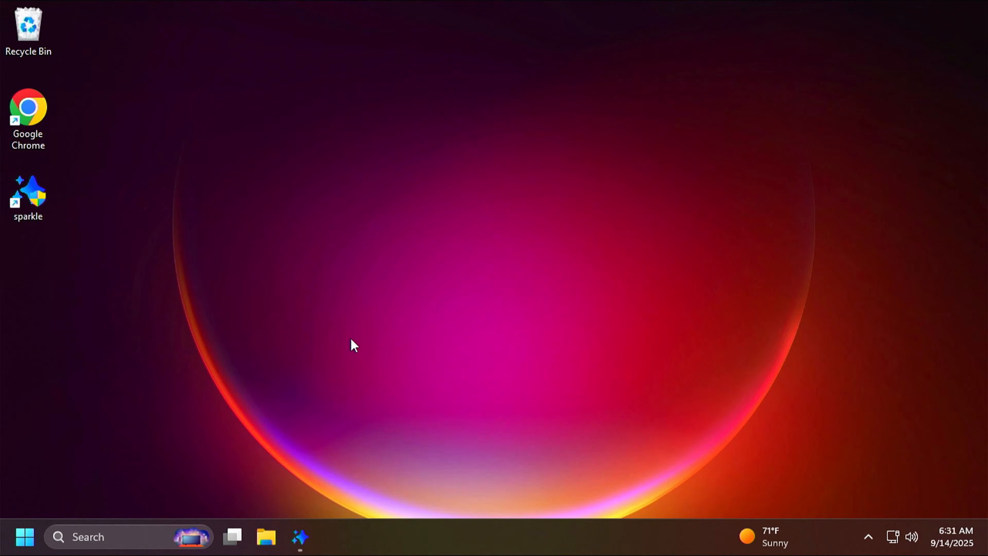
Step: Search Windows for "restore", open the restore point settings, and check the protection configuration of Local Disk (C:) without changing it
{"action": "left_click", "coordinate": [103, 539]}
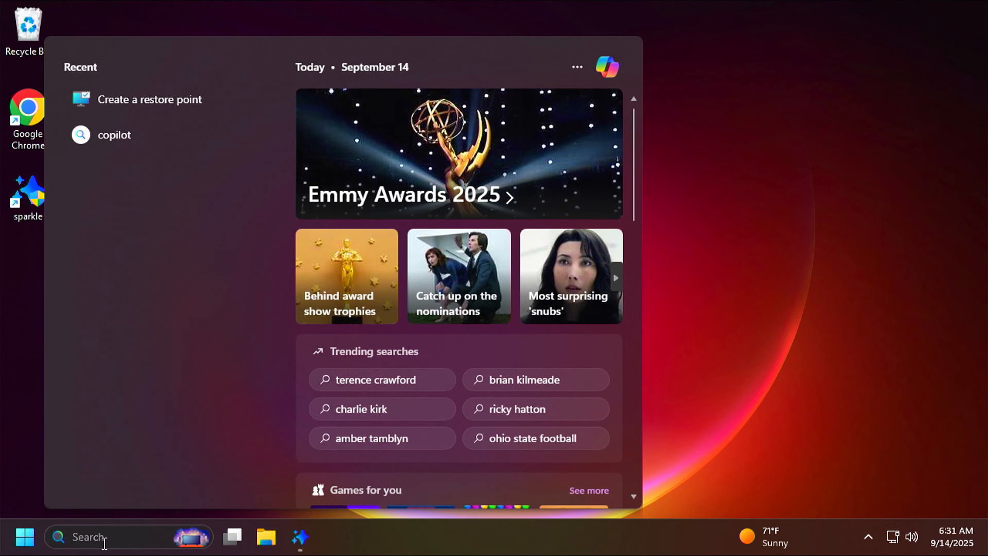
{"action": "type", "text": "restore"}
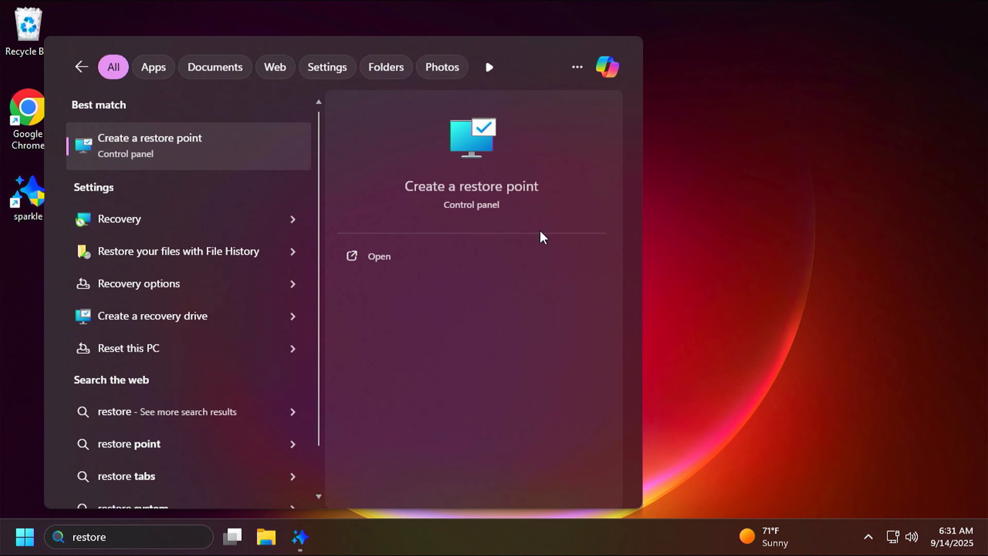
{"action": "left_click", "coordinate": [481, 156]}
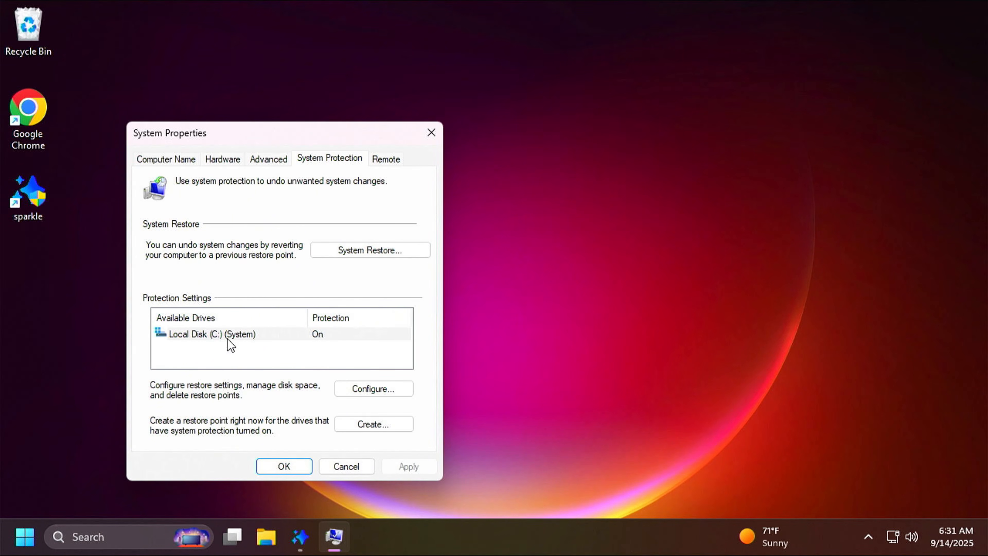
{"action": "left_click", "coordinate": [372, 388]}
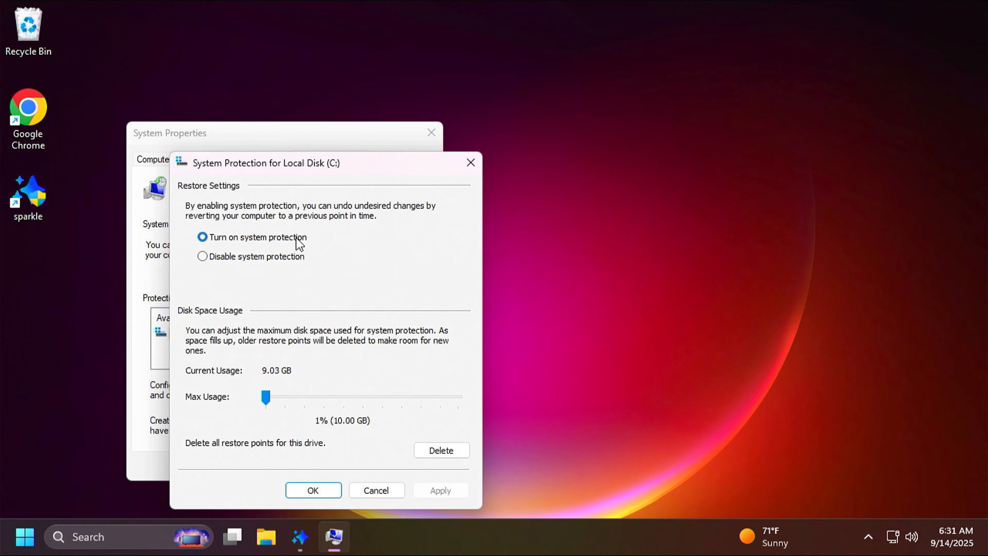
{"action": "left_click", "coordinate": [376, 489]}
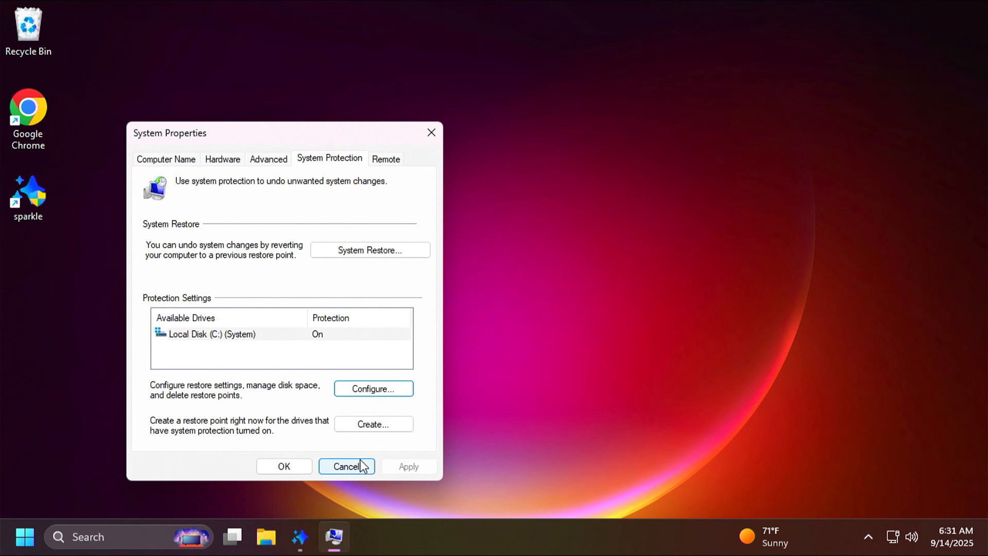
Step: Create a system restore point with the description "Sparkle"
{"action": "left_click", "coordinate": [374, 425]}
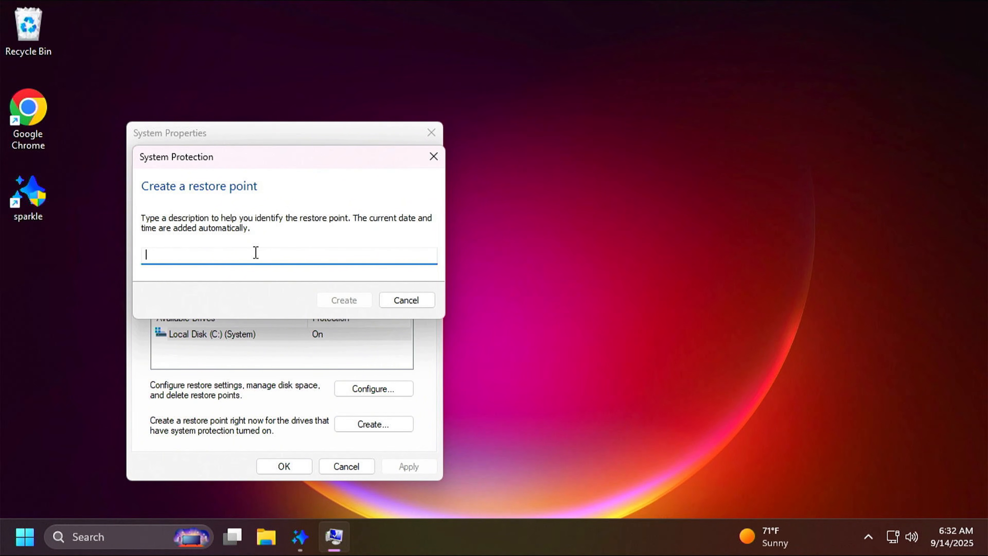
{"action": "type", "text": "Sparkle"}
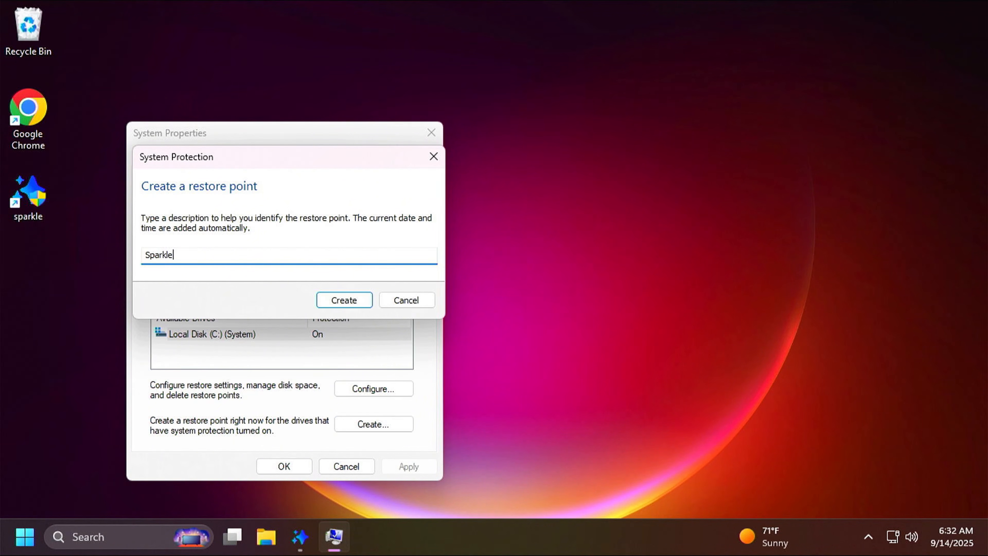
{"action": "left_click", "coordinate": [346, 301]}
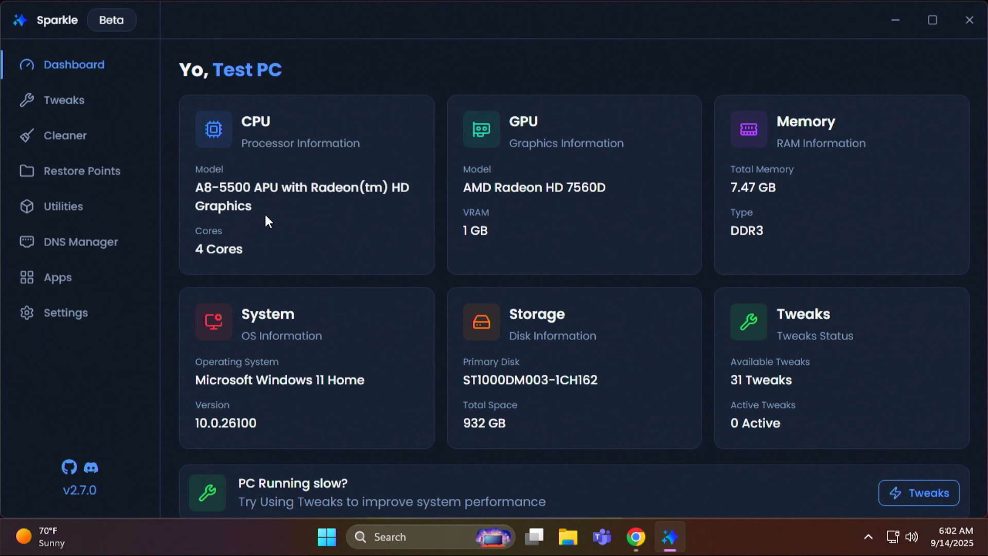
Step: Open the documentation of Sparkle's Debloat Windows tweak and read through the Microsoft built-in apps it removes
{"action": "left_click", "coordinate": [71, 107]}
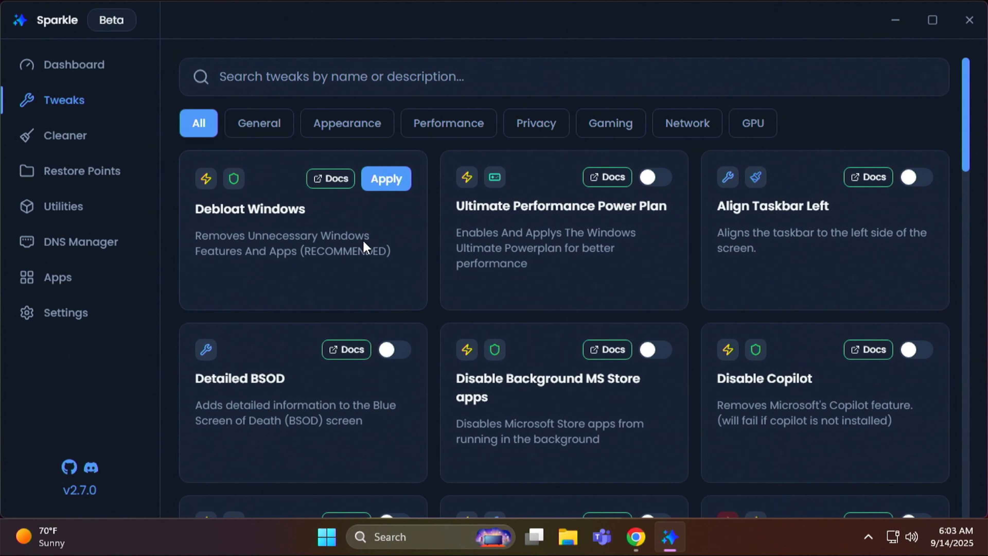
{"action": "left_click", "coordinate": [333, 180]}
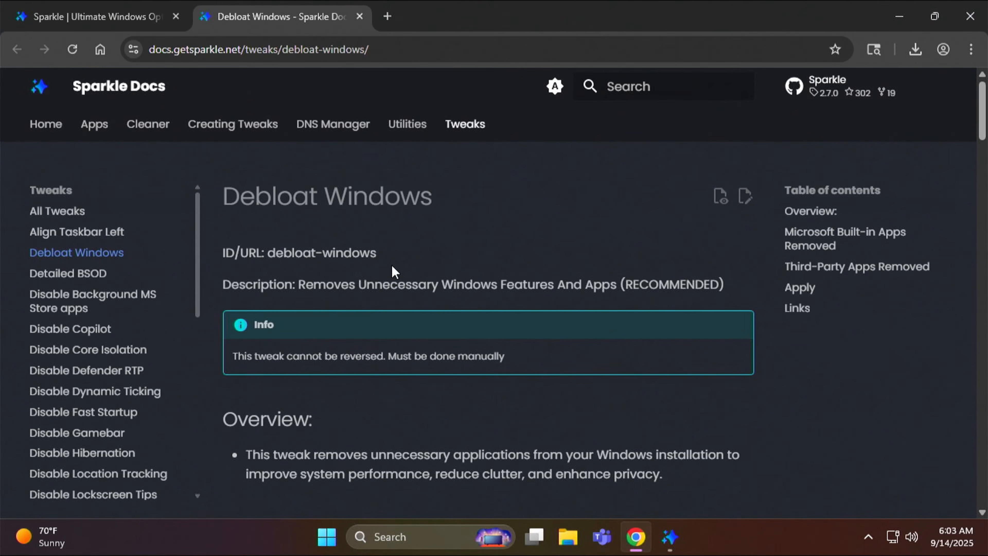
{"action": "scroll", "coordinate": [393, 271], "scroll_direction": "down", "scroll_amount": 5}
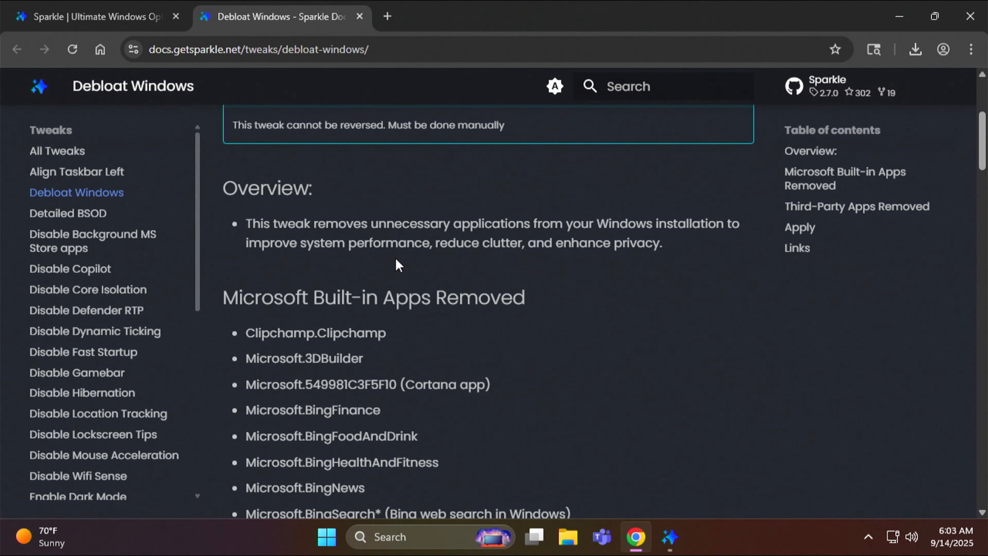
{"action": "scroll", "coordinate": [398, 266], "scroll_direction": "down", "scroll_amount": 2}
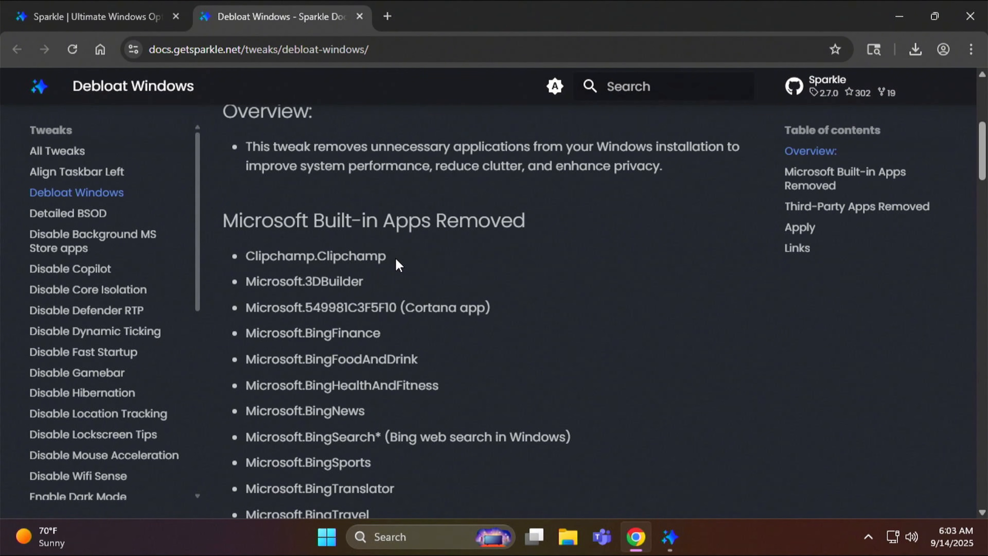
{"action": "scroll", "coordinate": [398, 266], "scroll_direction": "down", "scroll_amount": 2}
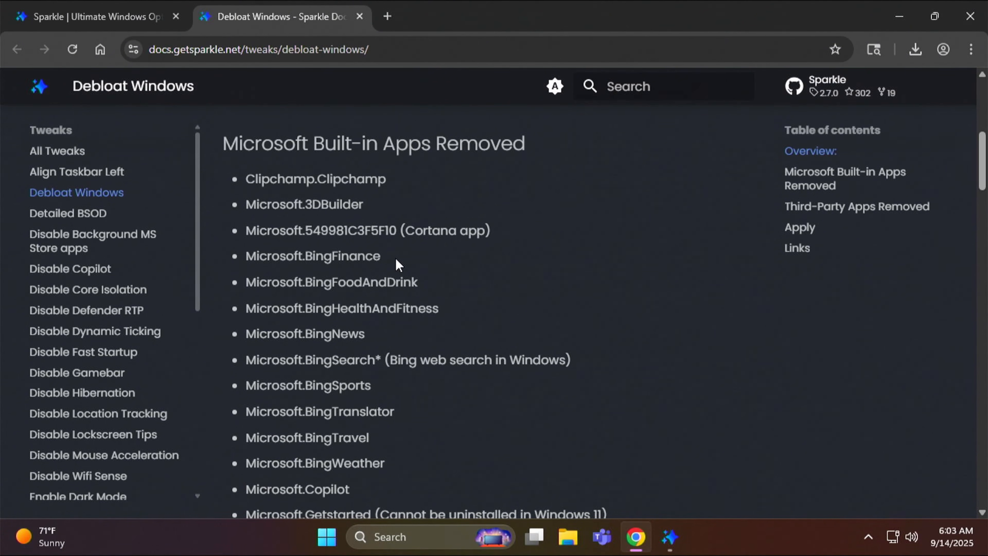
{"action": "scroll", "coordinate": [398, 265], "scroll_direction": "down", "scroll_amount": 2}
{"action": "scroll", "coordinate": [398, 265], "scroll_direction": "down", "scroll_amount": 2}
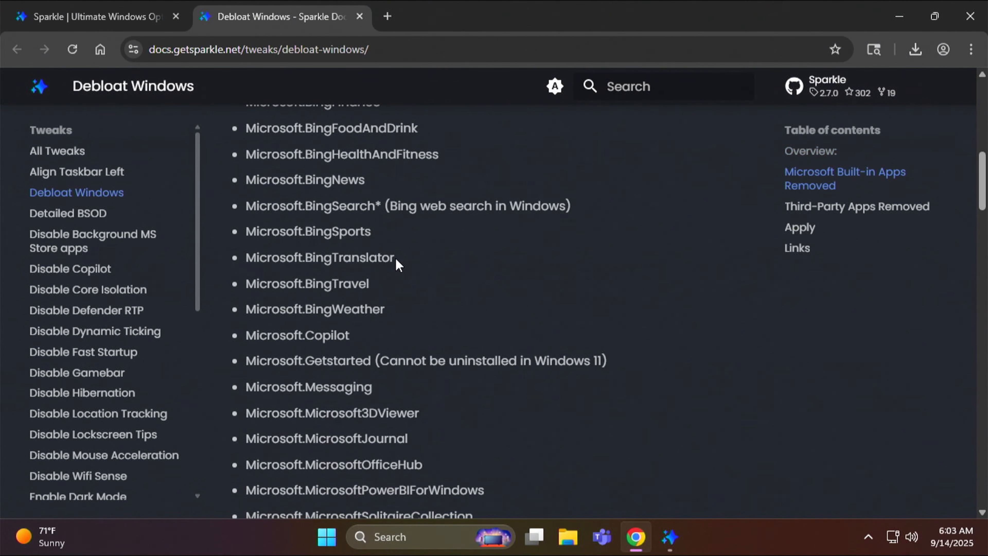
{"action": "scroll", "coordinate": [400, 265], "scroll_direction": "down", "scroll_amount": 2}
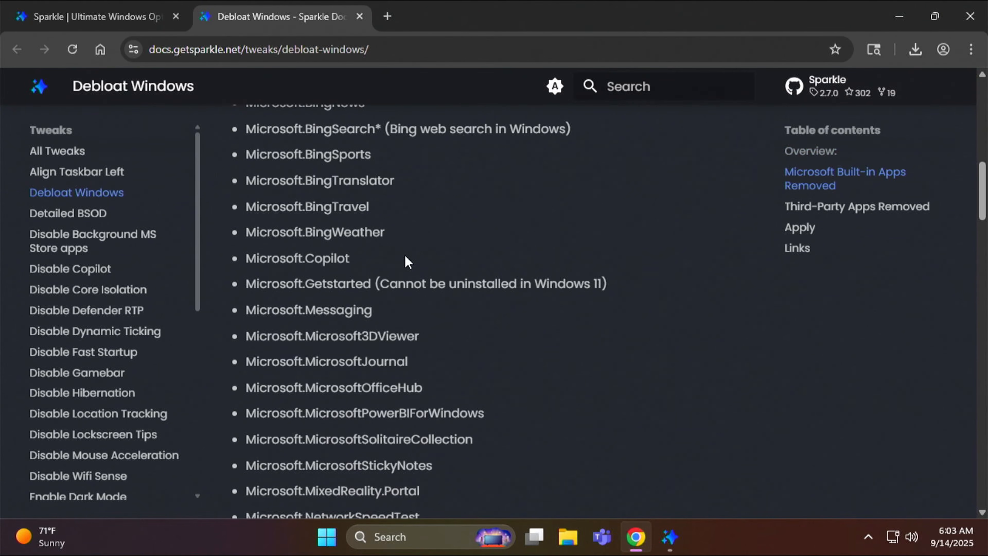
{"action": "scroll", "coordinate": [406, 261], "scroll_direction": "down", "scroll_amount": 4}
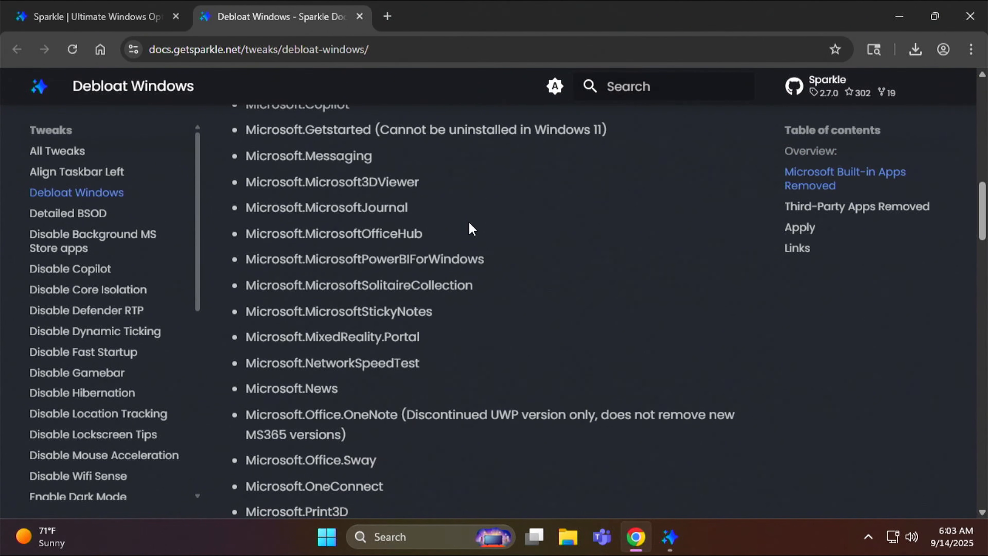
{"action": "scroll", "coordinate": [472, 229], "scroll_direction": "down", "scroll_amount": 2}
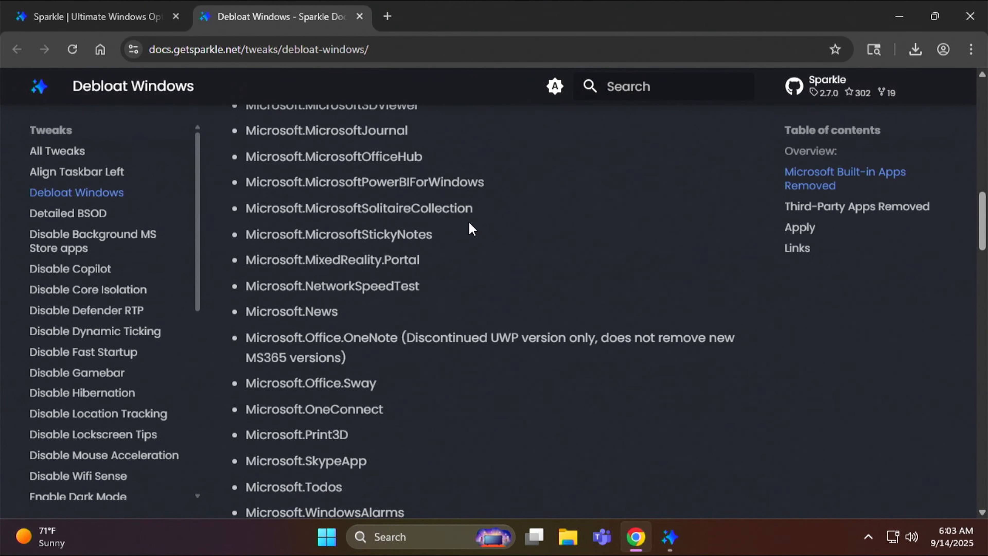
{"action": "scroll", "coordinate": [471, 229], "scroll_direction": "down", "scroll_amount": 4}
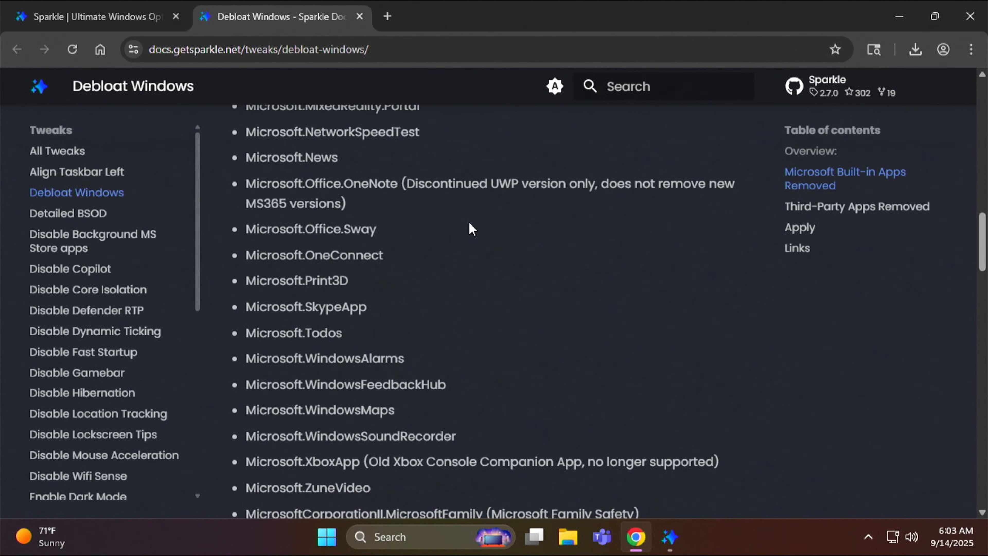
{"action": "scroll", "coordinate": [467, 266], "scroll_direction": "down", "scroll_amount": 6}
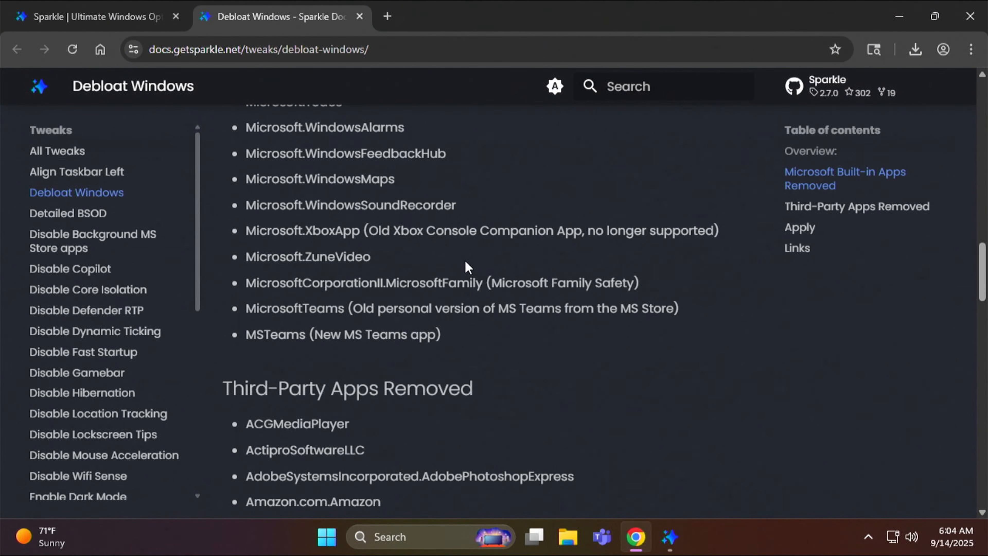
Step: Review the third-party apps removed by the Debloat Windows tweak and its Apply script in the documentation
{"action": "scroll", "coordinate": [468, 267], "scroll_direction": "down", "scroll_amount": 4}
{"action": "scroll", "coordinate": [468, 267], "scroll_direction": "down", "scroll_amount": 2}
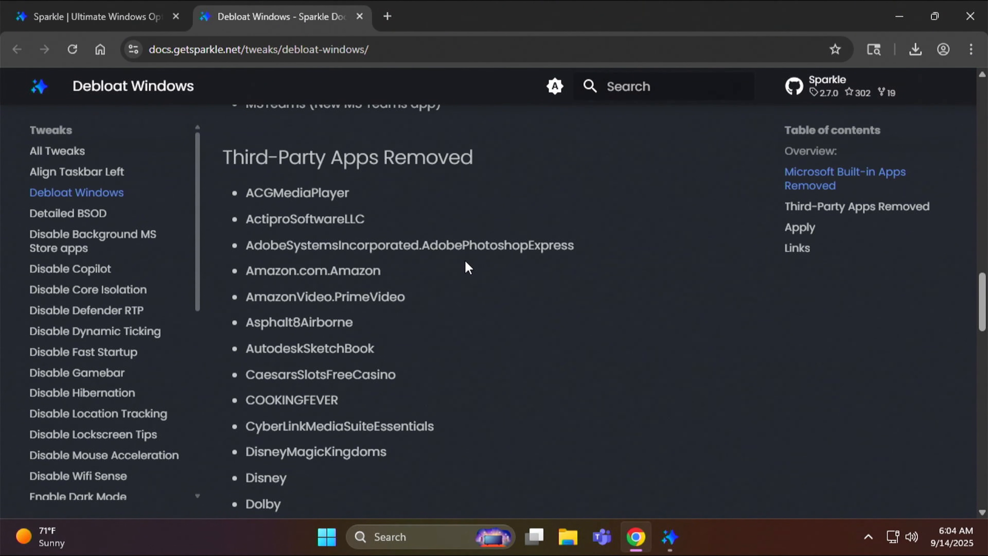
{"action": "scroll", "coordinate": [468, 267], "scroll_direction": "down", "scroll_amount": 10}
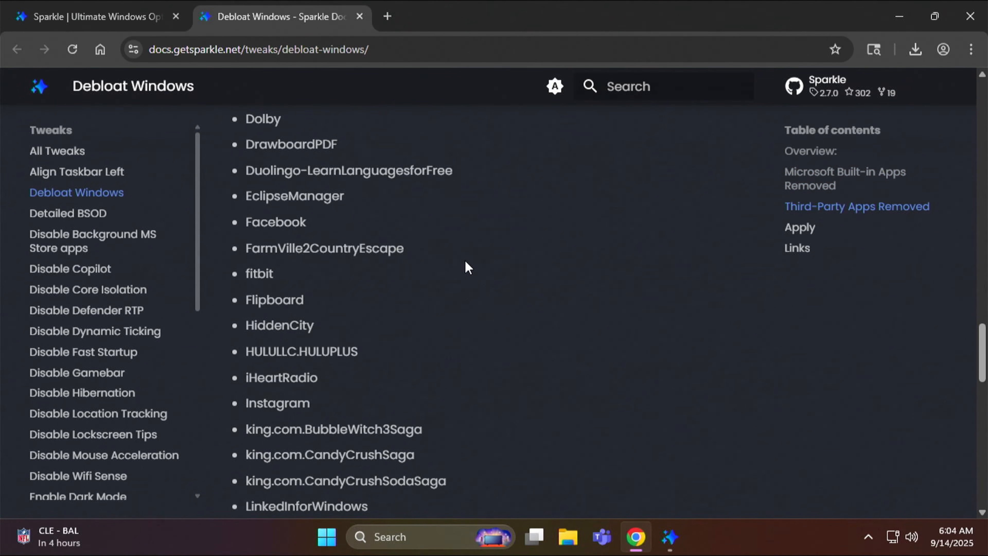
{"action": "scroll", "coordinate": [468, 267], "scroll_direction": "down", "scroll_amount": 2}
{"action": "scroll", "coordinate": [468, 267], "scroll_direction": "down", "scroll_amount": 10}
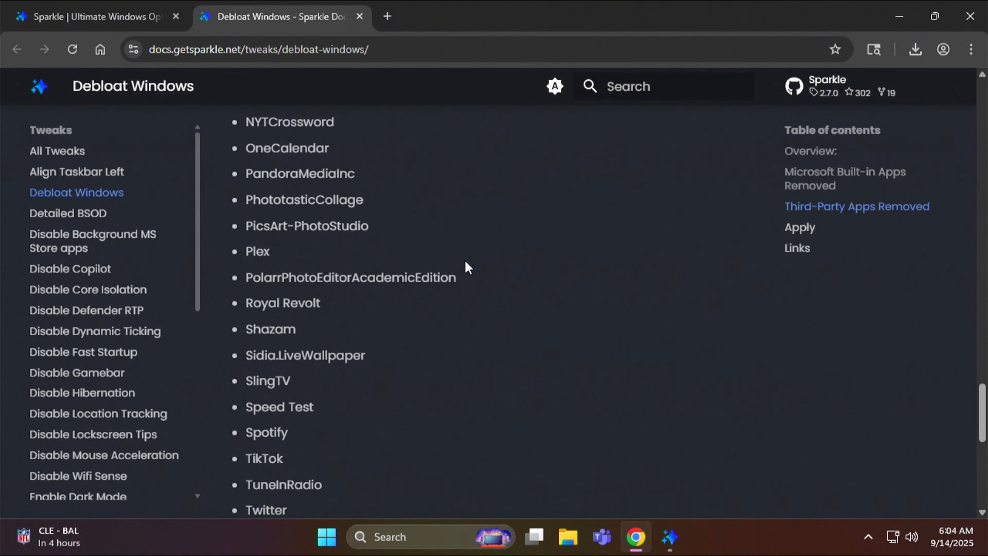
{"action": "scroll", "coordinate": [468, 267], "scroll_direction": "down", "scroll_amount": 2}
{"action": "scroll", "coordinate": [468, 267], "scroll_direction": "down", "scroll_amount": 4}
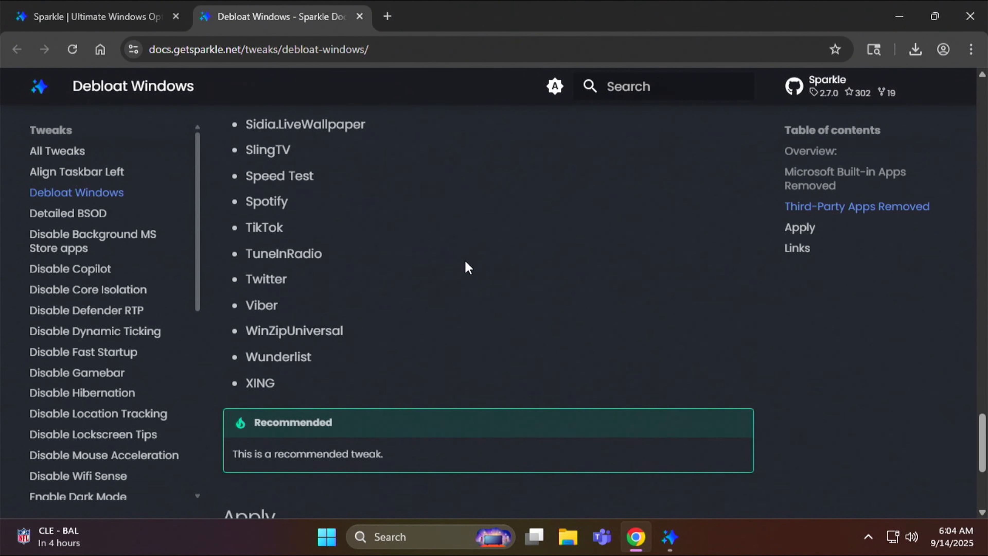
{"action": "scroll", "coordinate": [468, 267], "scroll_direction": "down", "scroll_amount": 2}
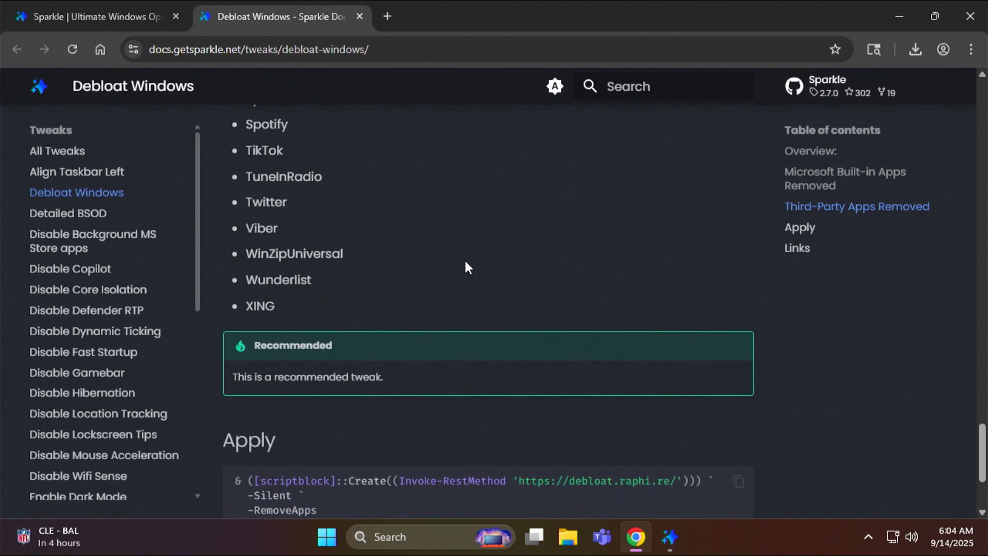
{"action": "scroll", "coordinate": [467, 267], "scroll_direction": "down", "scroll_amount": 2}
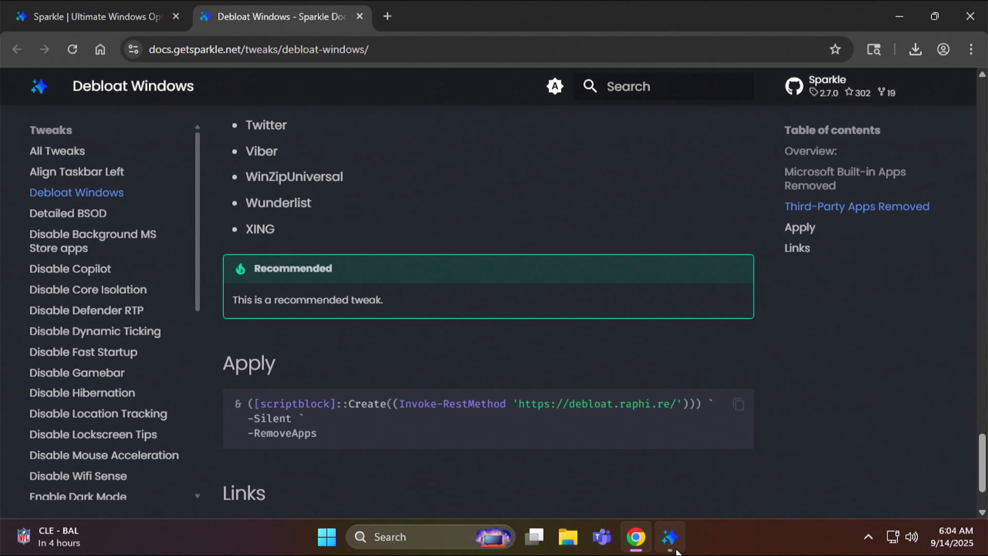
Step: Switch back to Sparkle and apply the Debloat Windows tweak, confirming the removal of built-in Windows apps
{"action": "mouse_move", "coordinate": [675, 549]}
{"action": "left_click", "coordinate": [676, 467]}
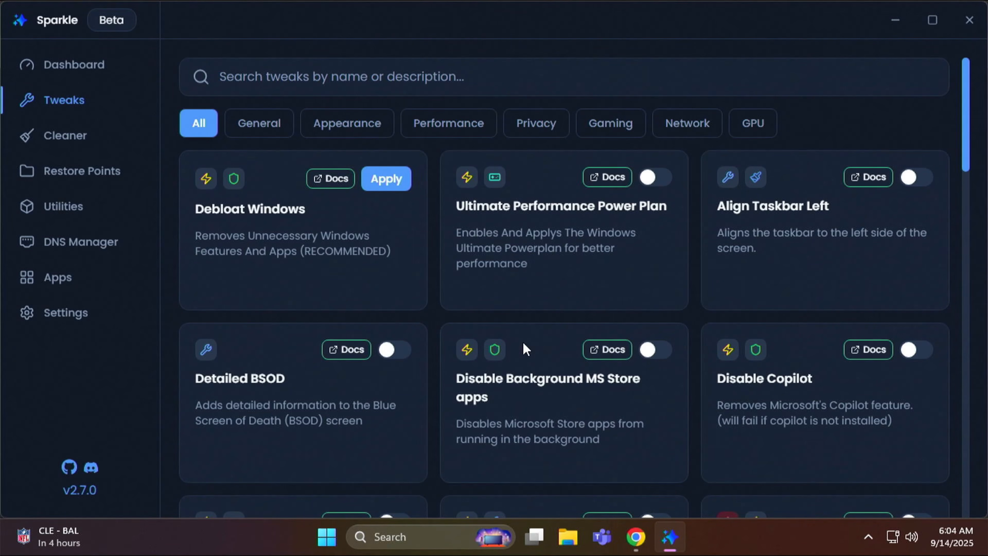
{"action": "left_click", "coordinate": [386, 179]}
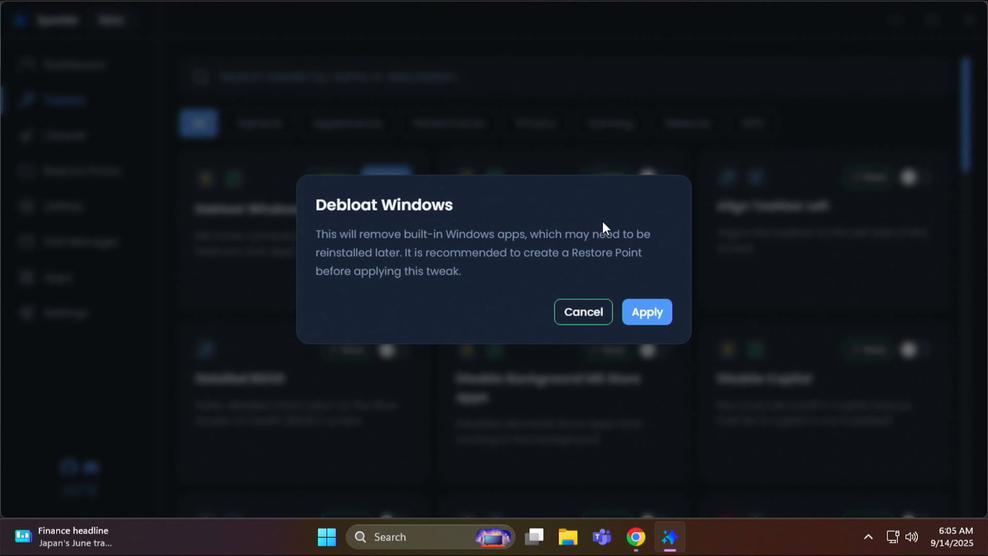
{"action": "left_click", "coordinate": [646, 312]}
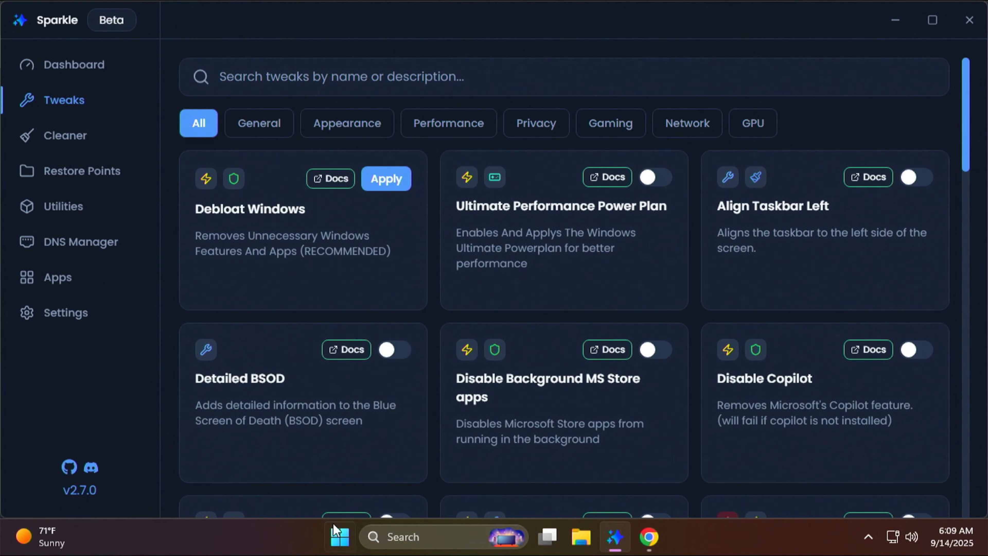
Step: Examine the full list of installed apps in the Start menu, then return to the pinned apps
{"action": "left_click", "coordinate": [340, 547]}
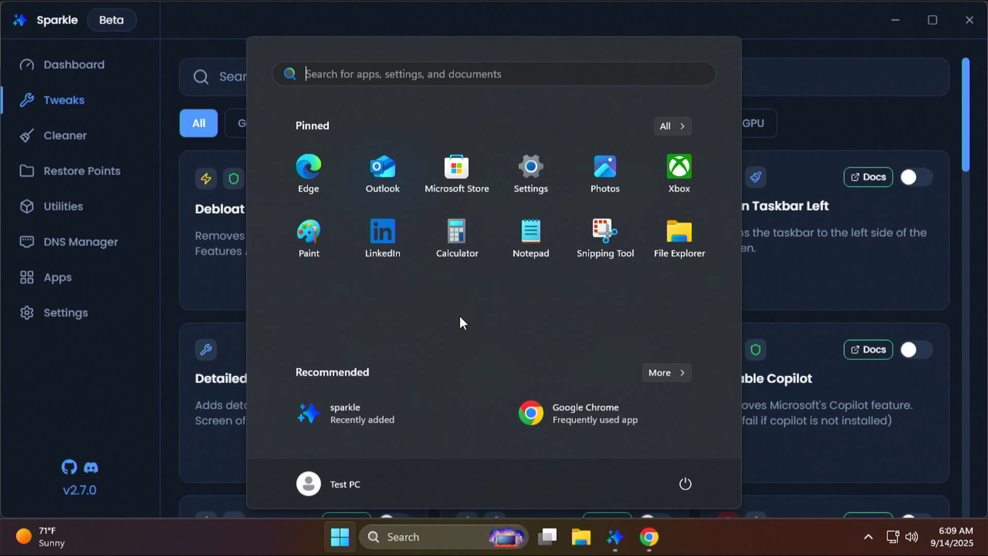
{"action": "left_click", "coordinate": [670, 126]}
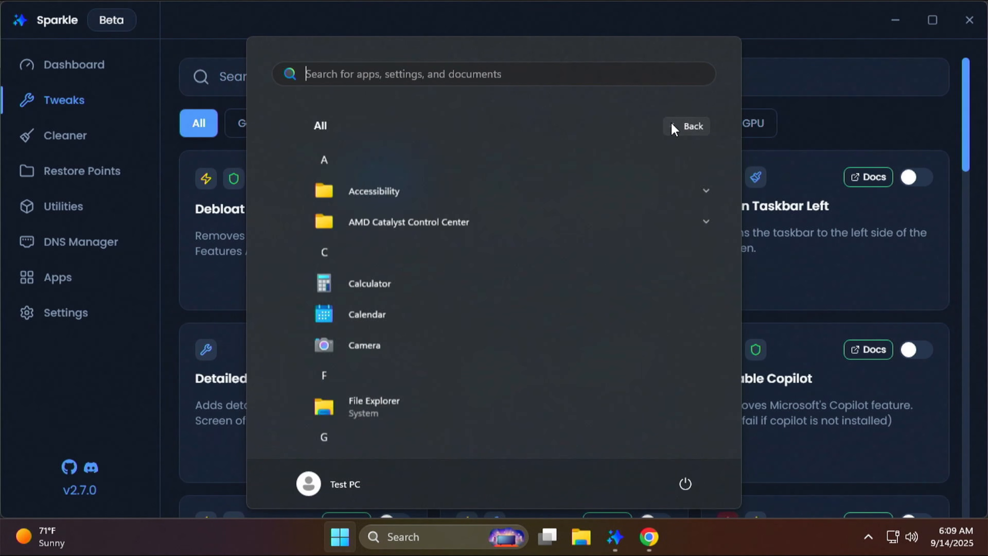
{"action": "scroll", "coordinate": [448, 271], "scroll_direction": "down", "scroll_amount": 6}
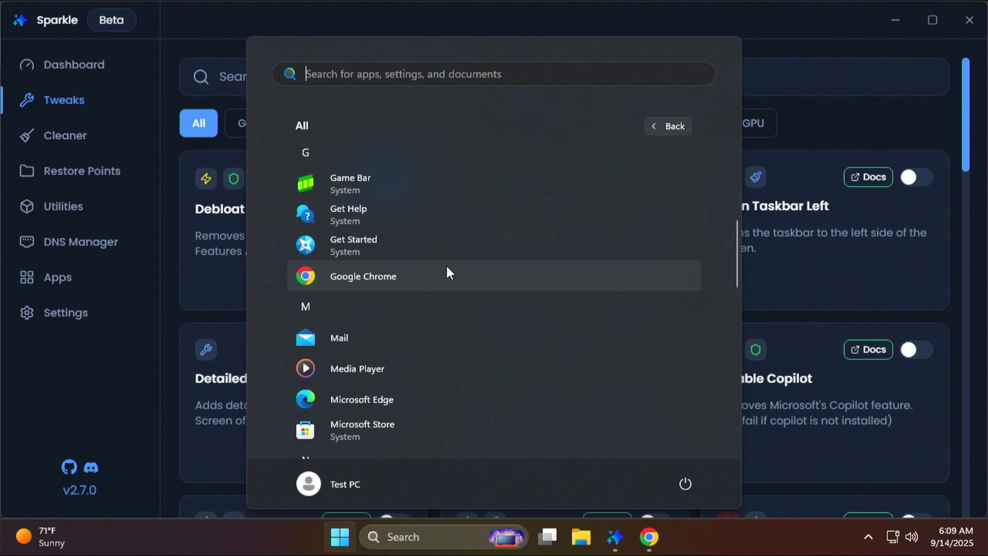
{"action": "scroll", "coordinate": [448, 272], "scroll_direction": "down", "scroll_amount": 2}
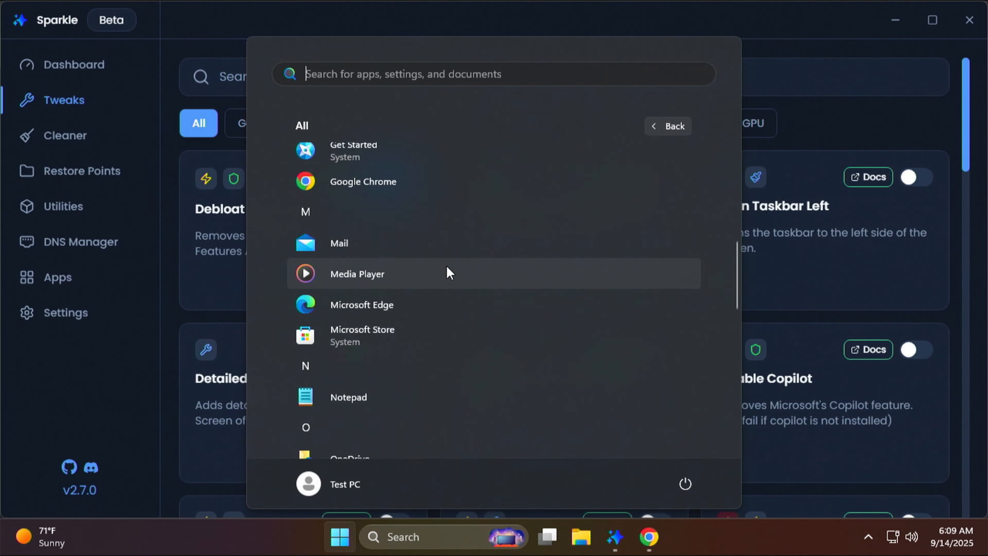
{"action": "scroll", "coordinate": [450, 272], "scroll_direction": "down", "scroll_amount": 5}
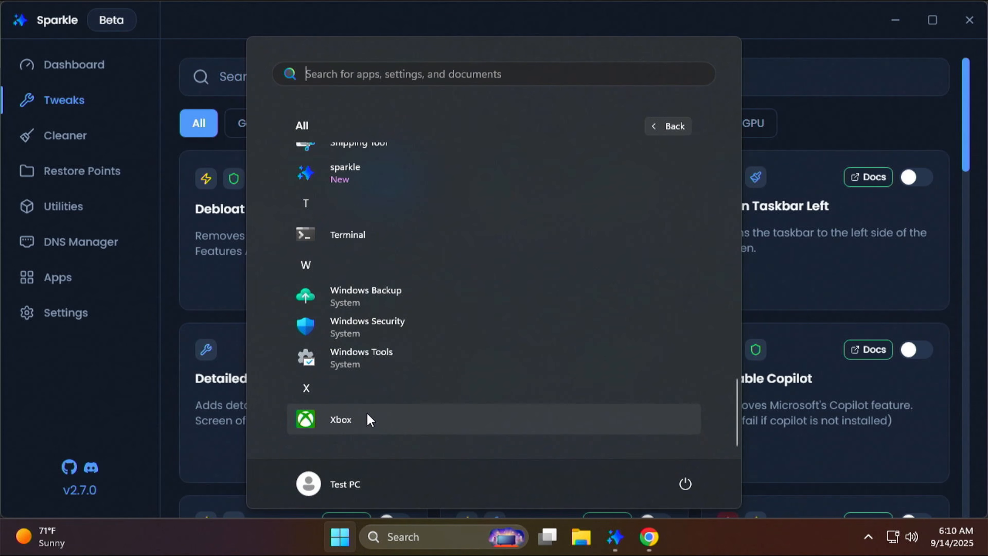
{"action": "scroll", "coordinate": [369, 419], "scroll_direction": "up", "scroll_amount": 15}
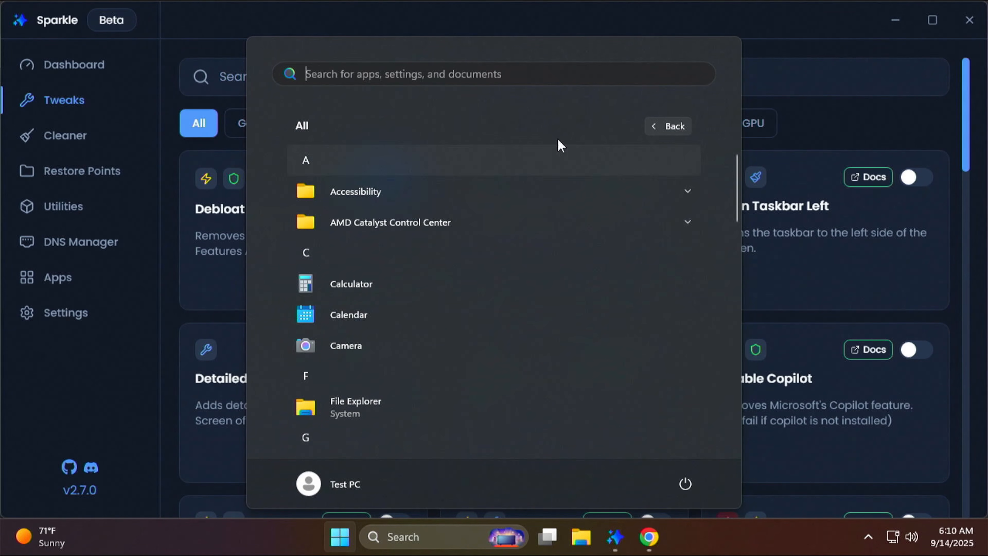
{"action": "left_click", "coordinate": [669, 126]}
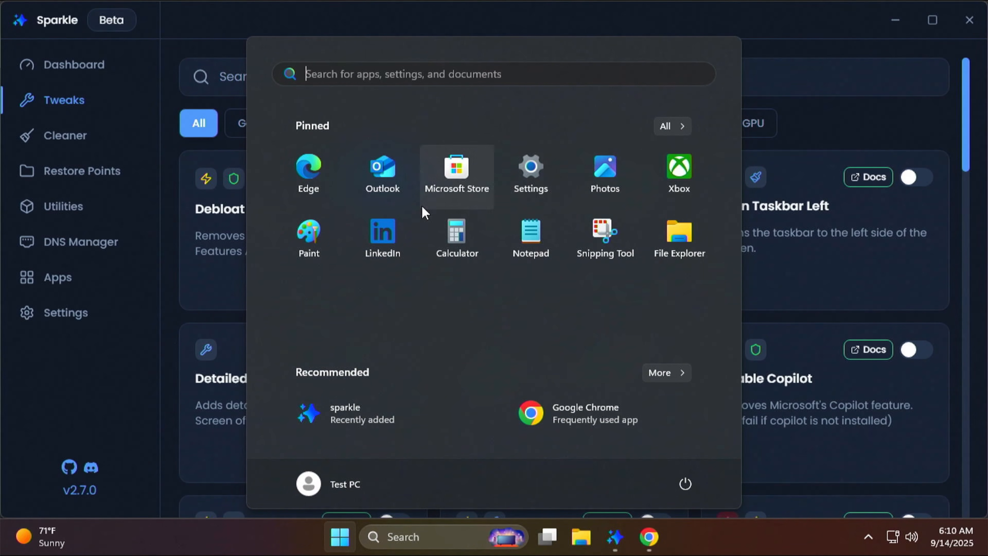
Step: Check the options available for the pinned LinkedIn app without choosing one, and close the Start menu
{"action": "right_click", "coordinate": [380, 243]}
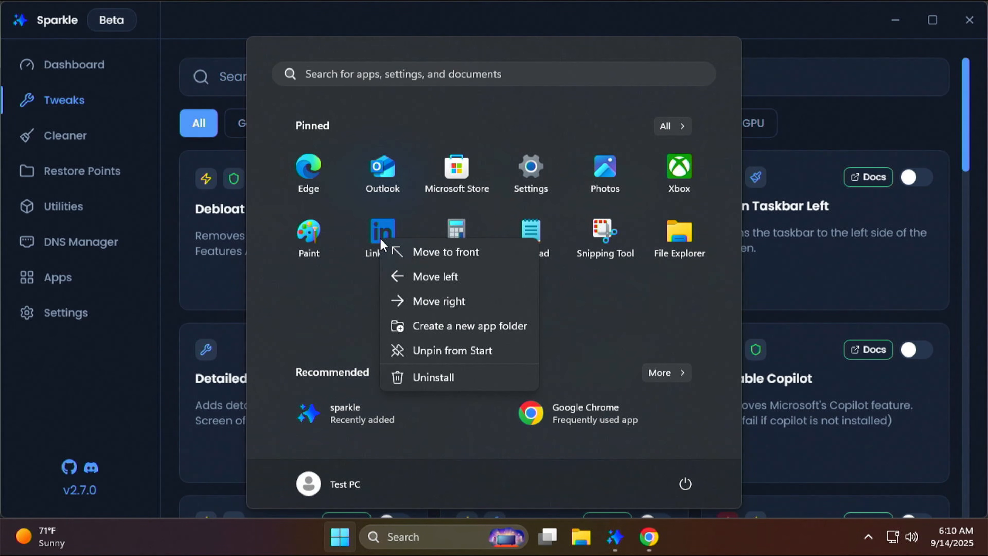
{"action": "left_click", "coordinate": [380, 238]}
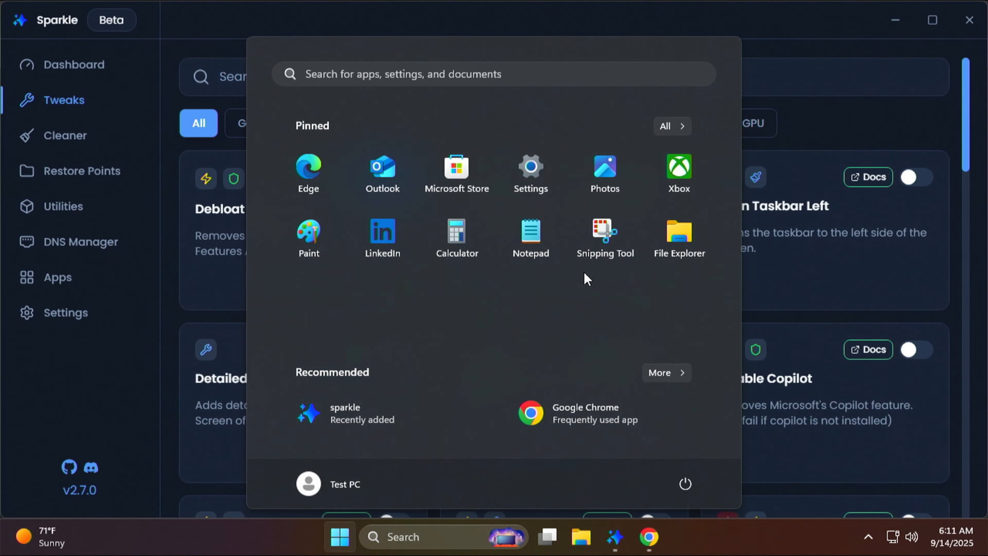
{"action": "left_click", "coordinate": [827, 109]}
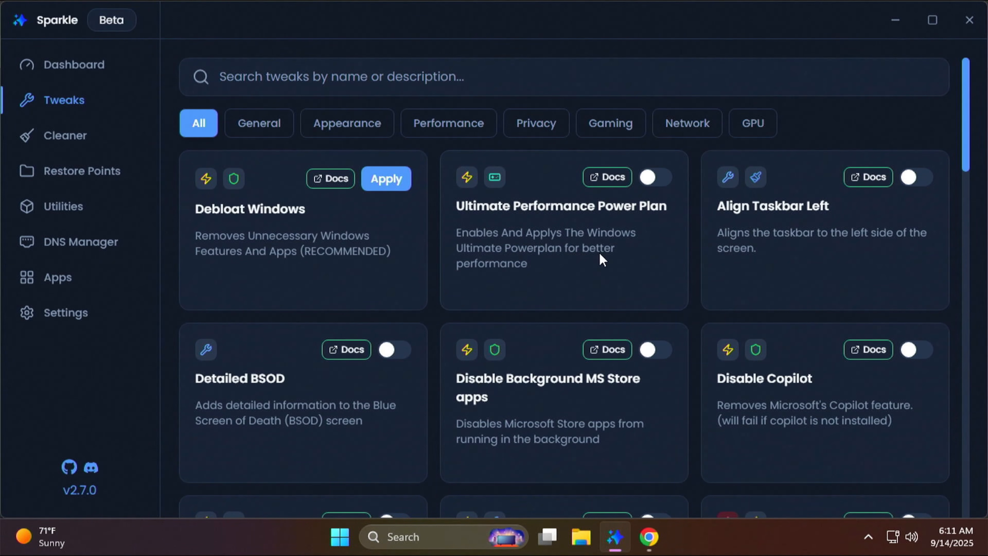
Step: Enable the Align Taskbar Left and Detailed BSOD tweaks in Sparkle
{"action": "left_click", "coordinate": [908, 177]}
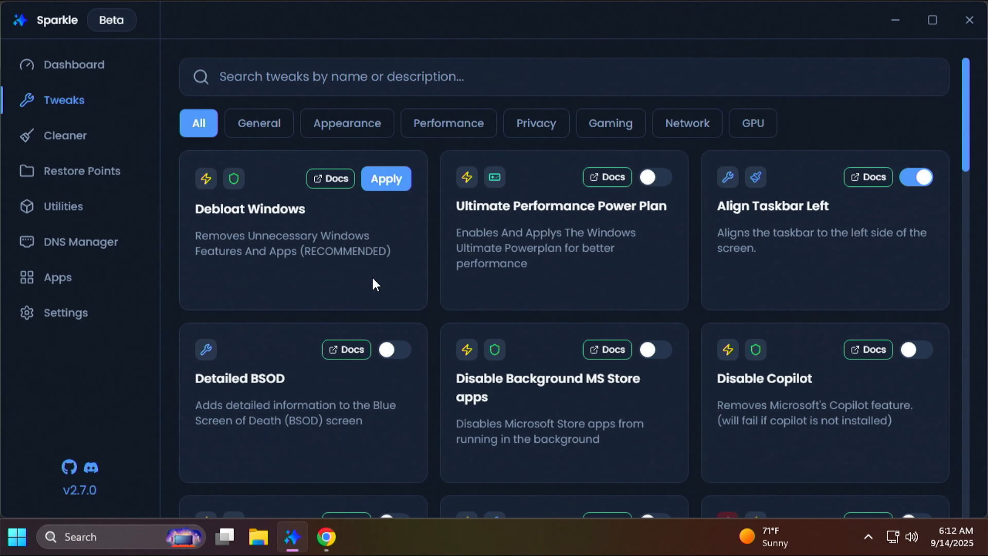
{"action": "scroll", "coordinate": [374, 284], "scroll_direction": "down", "scroll_amount": 2}
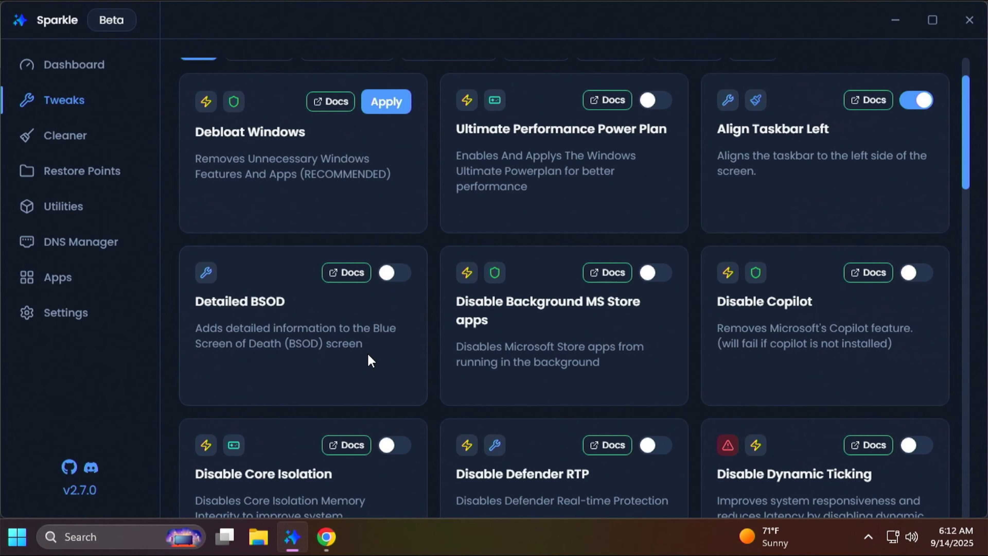
{"action": "left_click", "coordinate": [393, 272]}
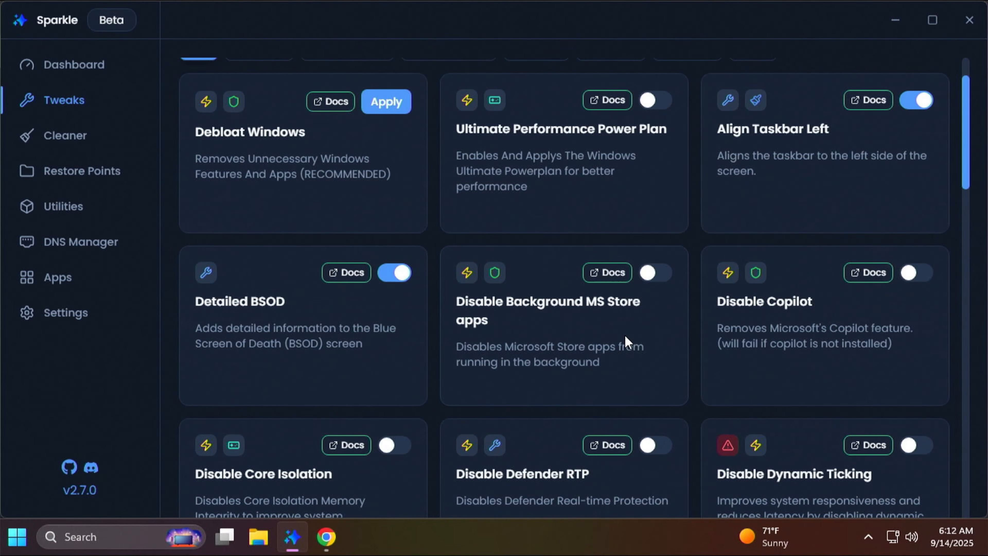
Step: Open the documentation for the Disable Background MS Store apps tweak and review its Apply and Unapply scripts
{"action": "left_click", "coordinate": [606, 272]}
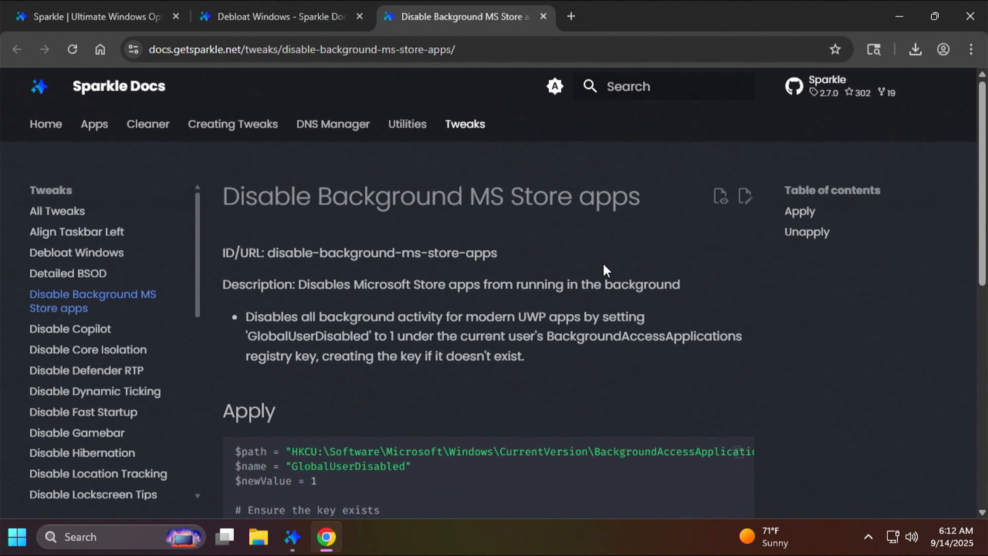
{"action": "scroll", "coordinate": [605, 270], "scroll_direction": "down", "scroll_amount": 10}
{"action": "scroll", "coordinate": [605, 270], "scroll_direction": "up", "scroll_amount": 9}
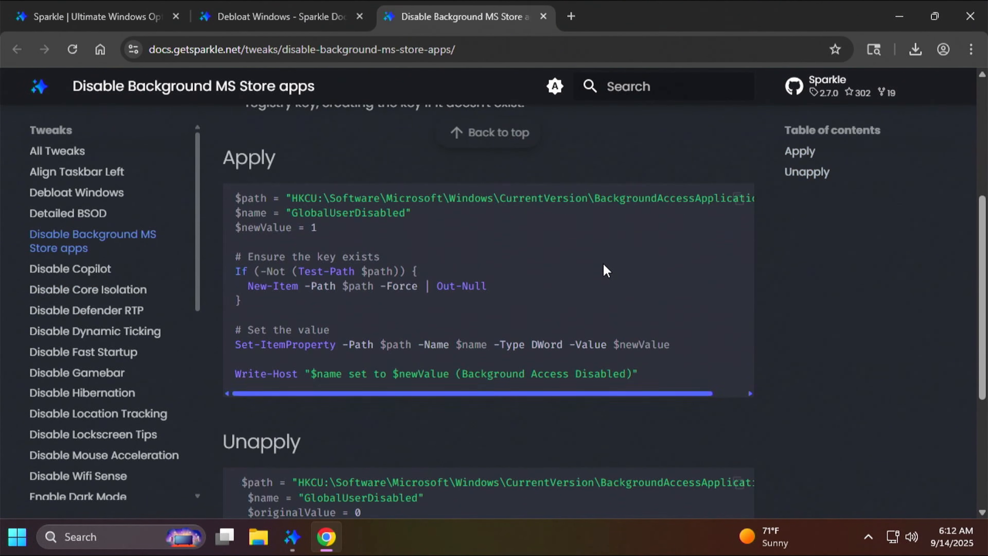
Step: Close the Disable Background MS Store apps documentation and enable that tweak in Sparkle
{"action": "left_click", "coordinate": [544, 17]}
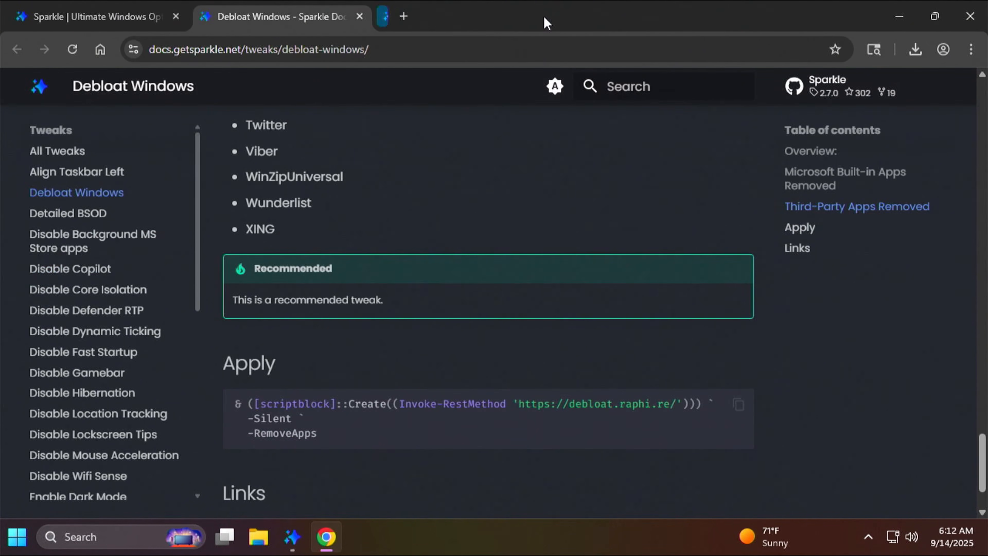
{"action": "left_click", "coordinate": [656, 272]}
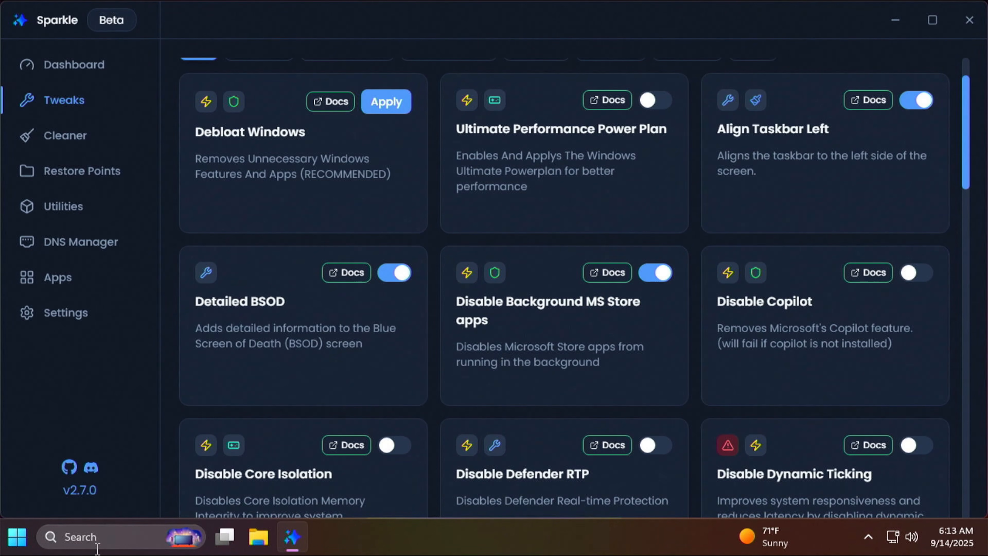
Step: Search Windows for "copilot" among apps only, check the Microsoft Copilot store details, and close the search
{"action": "left_click", "coordinate": [77, 537]}
{"action": "type", "text": "copilot"}
{"action": "left_click", "coordinate": [149, 69]}
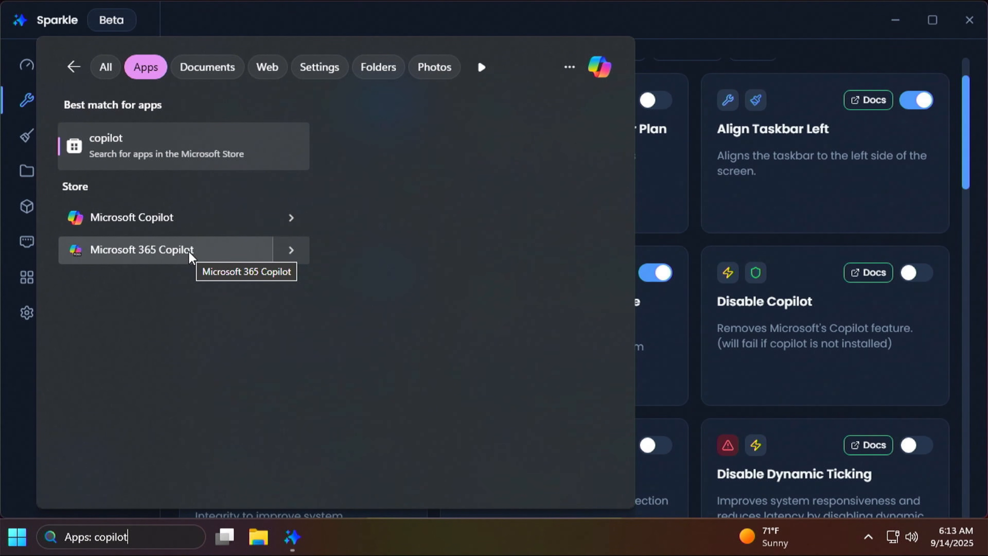
{"action": "left_click", "coordinate": [292, 217]}
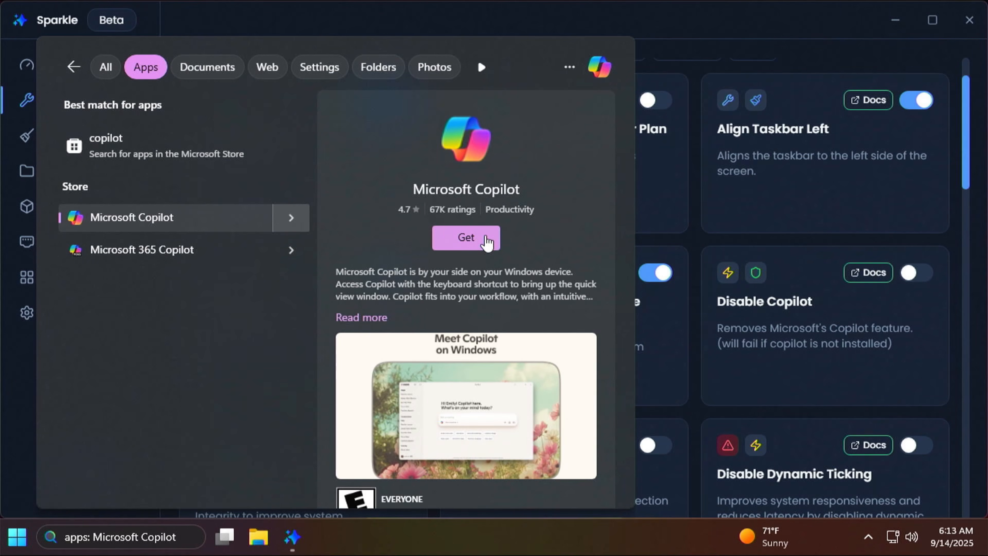
{"action": "left_click", "coordinate": [796, 19]}
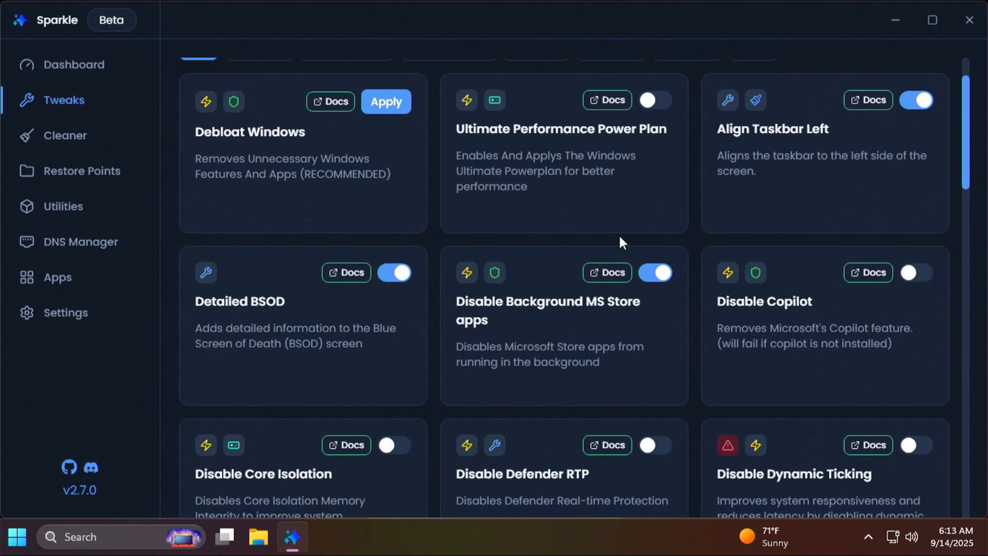
Step: Enable the Disable Hibernation tweak
{"action": "scroll", "coordinate": [544, 286], "scroll_direction": "down", "scroll_amount": 4}
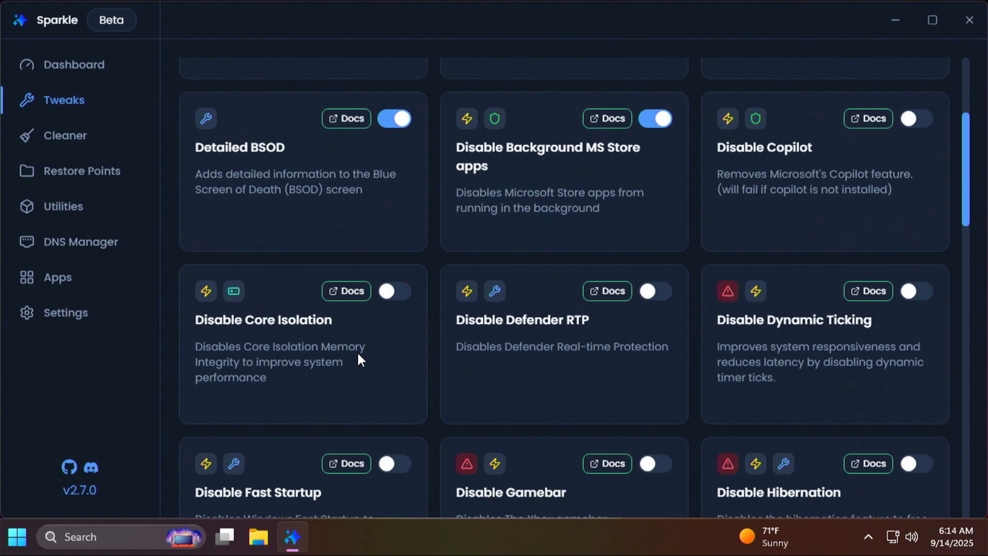
{"action": "scroll", "coordinate": [358, 353], "scroll_direction": "down", "scroll_amount": 2}
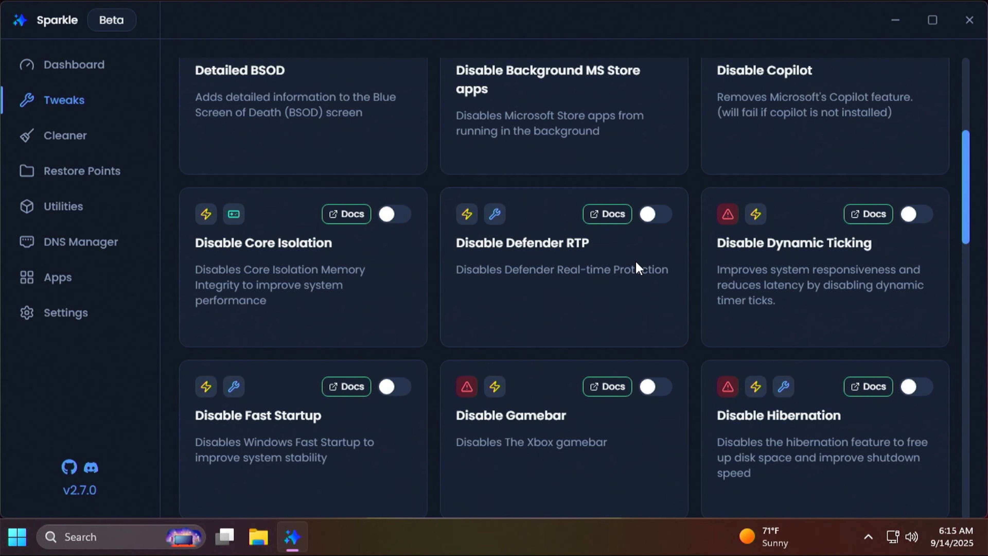
{"action": "scroll", "coordinate": [635, 259], "scroll_direction": "down", "scroll_amount": 5}
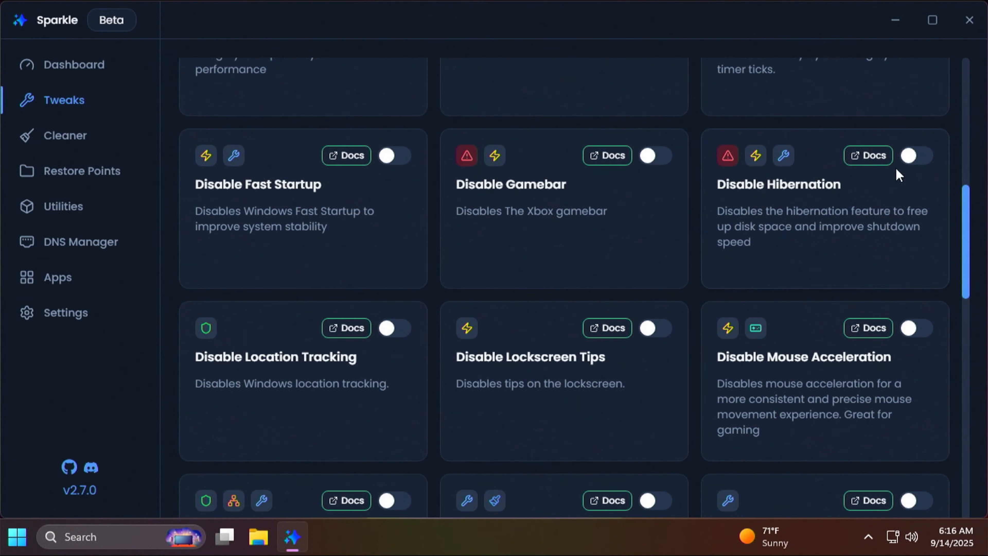
{"action": "left_click", "coordinate": [908, 155]}
Step: Enable the Disable Location Tracking and Disable Lockscreen Tips tweaks
{"action": "scroll", "coordinate": [326, 252], "scroll_direction": "down", "scroll_amount": 4}
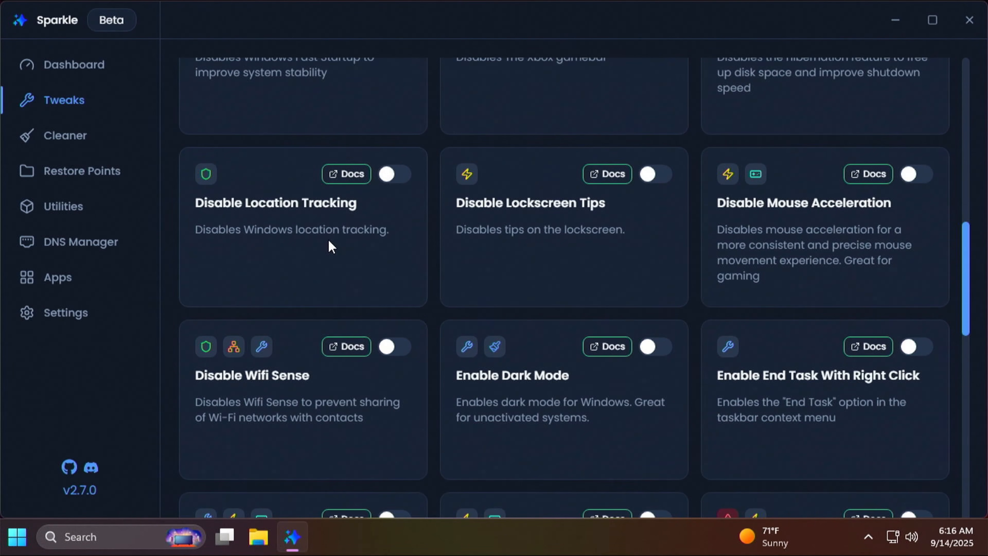
{"action": "left_click", "coordinate": [386, 175]}
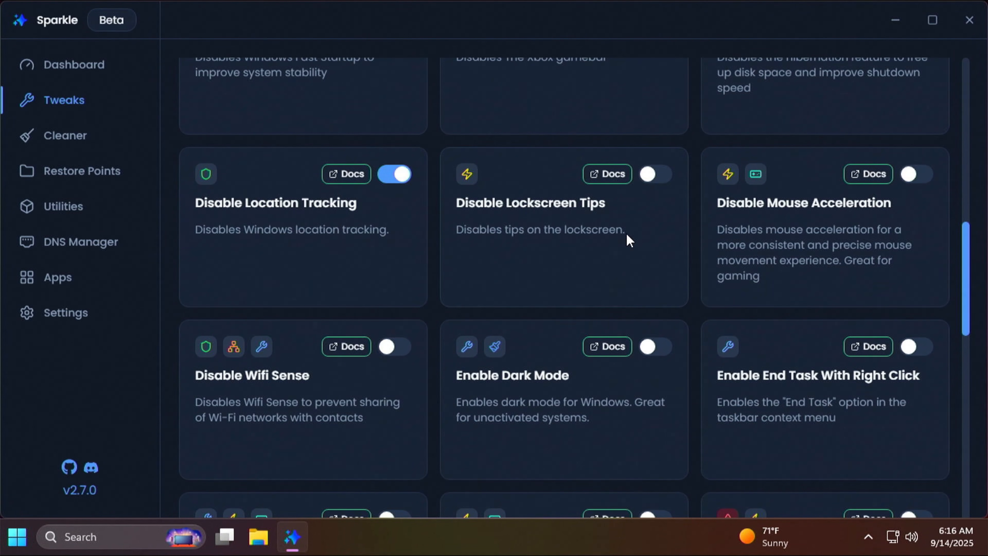
{"action": "left_click", "coordinate": [647, 175]}
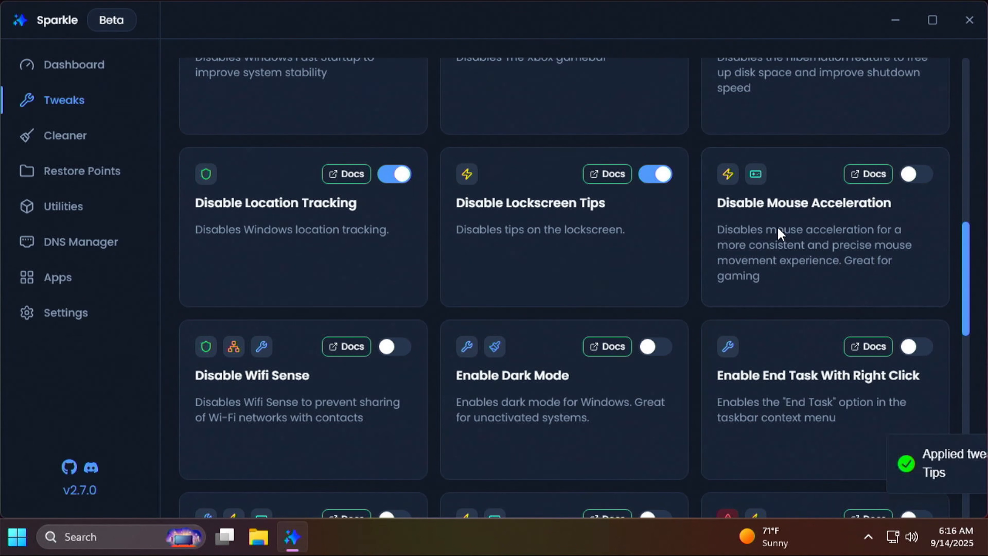
Step: Enable the Enable Dark Mode and Enable End Task With Right Click tweaks
{"action": "scroll", "coordinate": [777, 233], "scroll_direction": "down", "scroll_amount": 4}
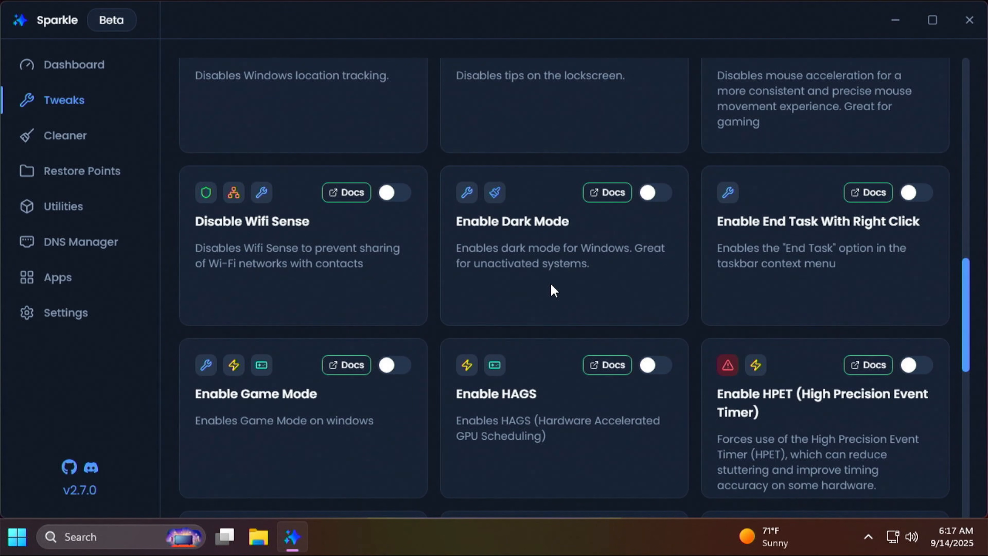
{"action": "left_click", "coordinate": [655, 192]}
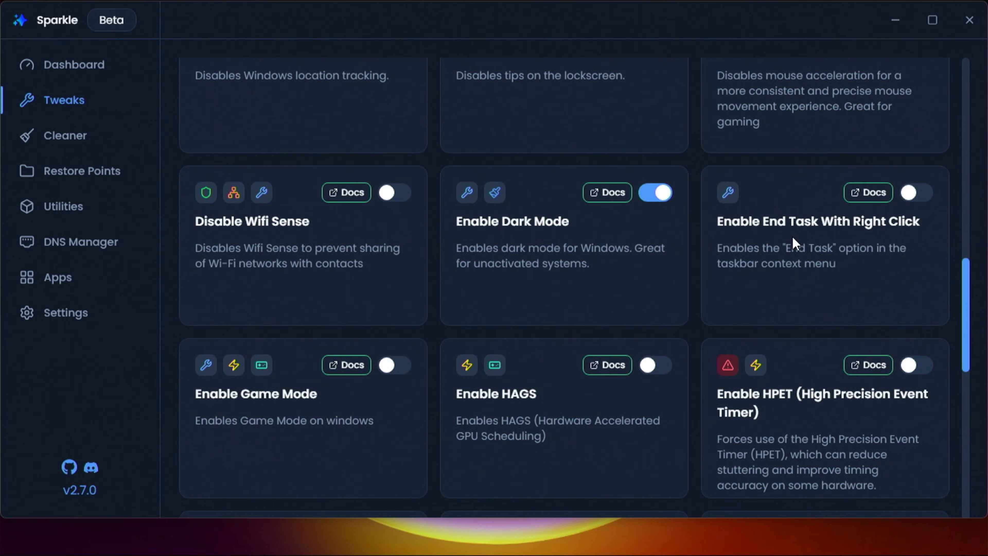
{"action": "left_click", "coordinate": [916, 192]}
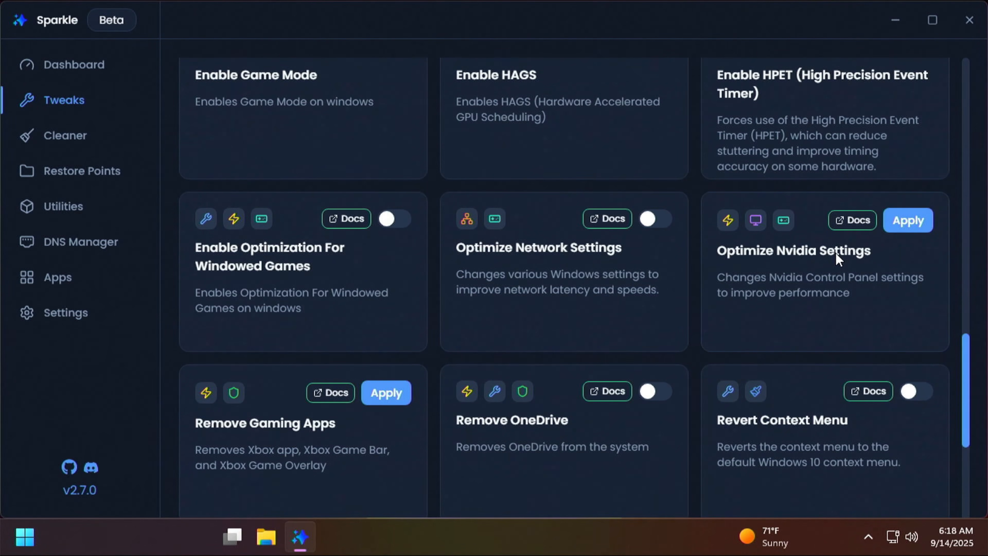
Step: Apply the Remove Gaming Apps tweak and confirm the removal of the Xbox apps
{"action": "scroll", "coordinate": [835, 253], "scroll_direction": "down", "scroll_amount": 3}
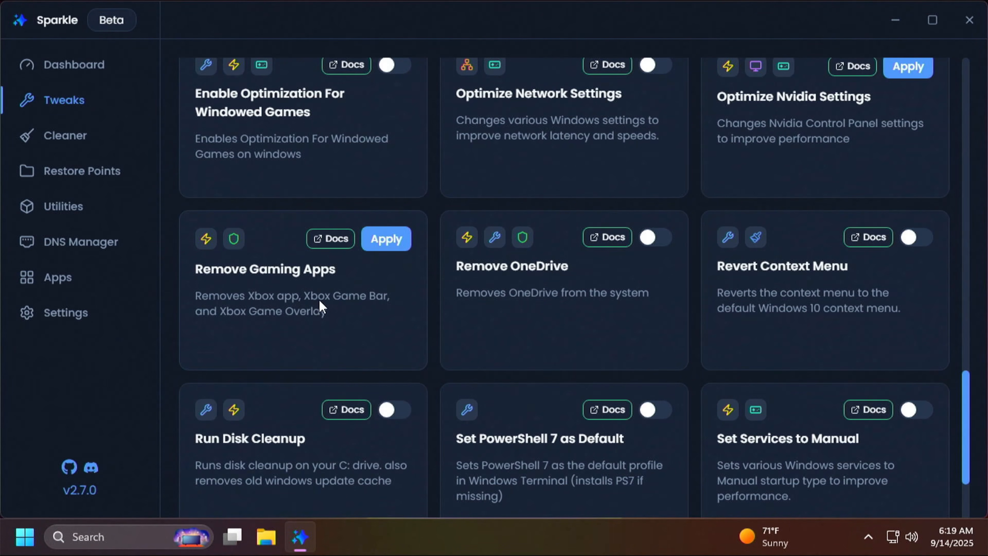
{"action": "left_click", "coordinate": [379, 245]}
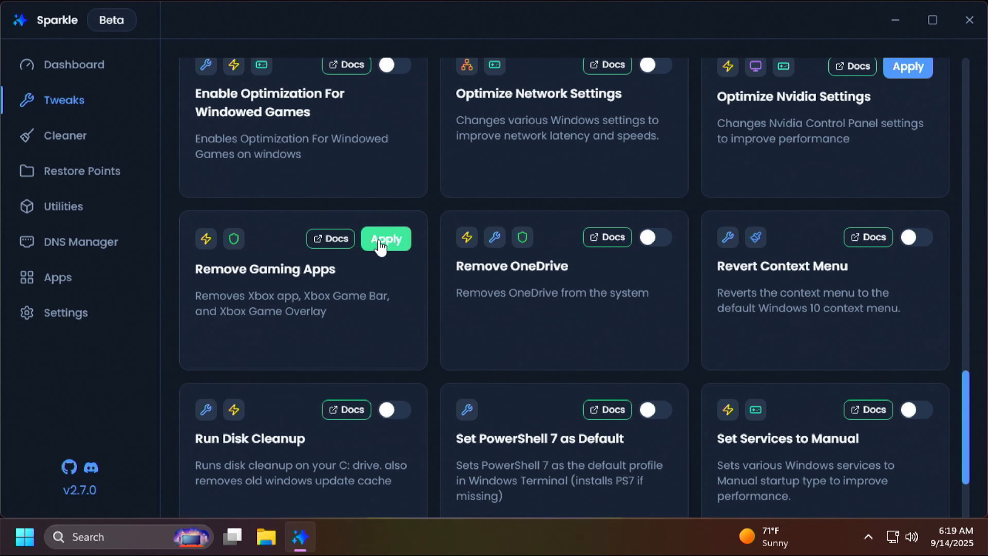
{"action": "left_click", "coordinate": [379, 245]}
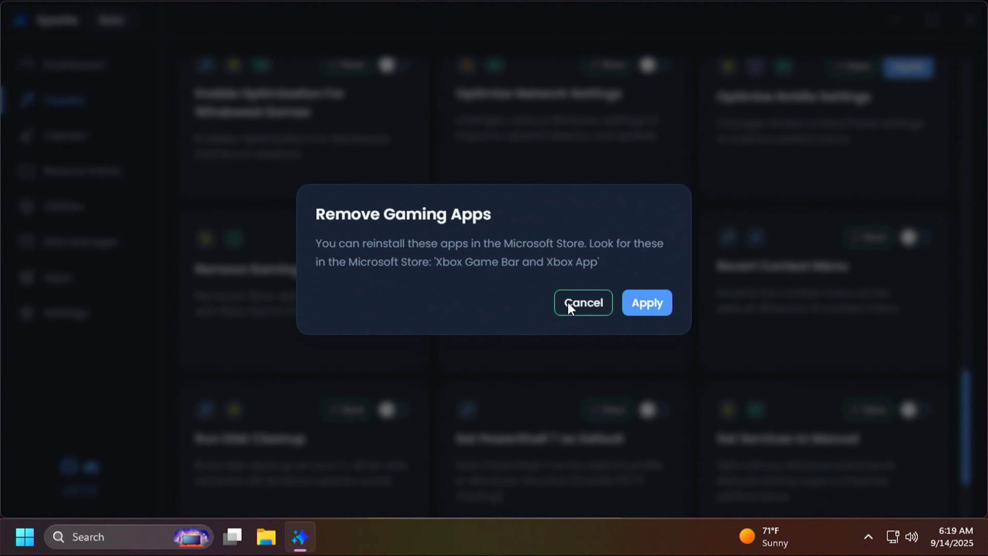
{"action": "left_click", "coordinate": [641, 306]}
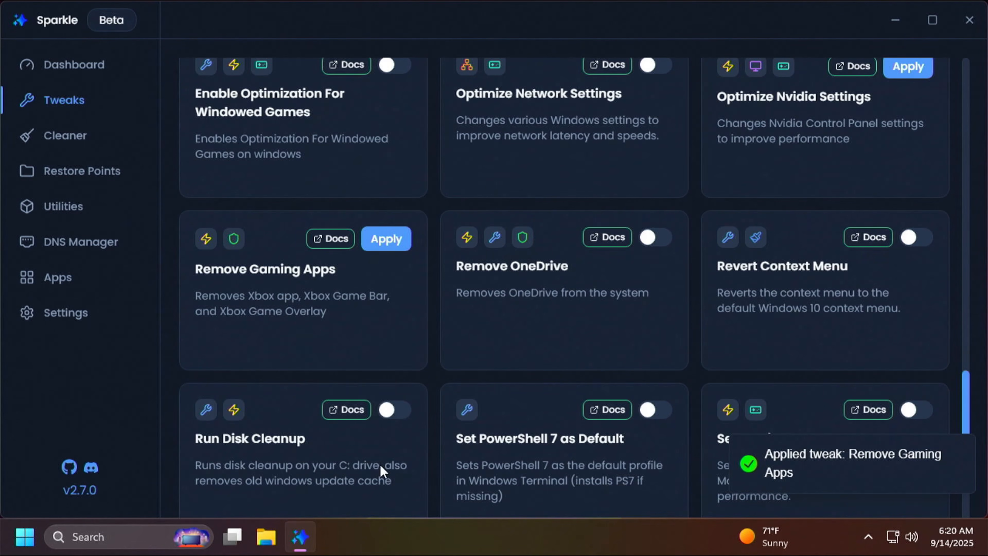
Step: Look through the full list of installed apps in the Start menu for leftover apps, then close it
{"action": "left_click", "coordinate": [28, 545]}
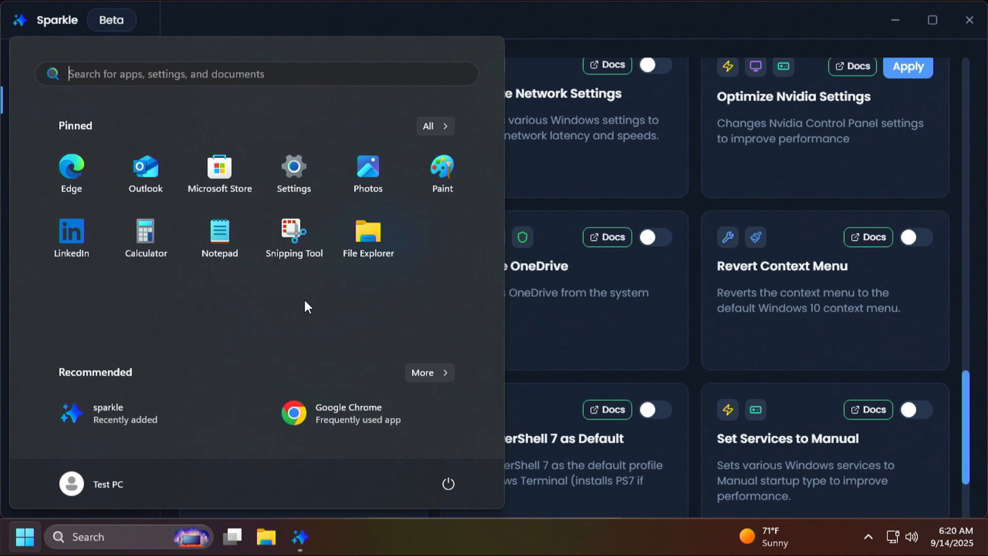
{"action": "left_click", "coordinate": [435, 127]}
{"action": "scroll", "coordinate": [319, 342], "scroll_direction": "down", "scroll_amount": 10}
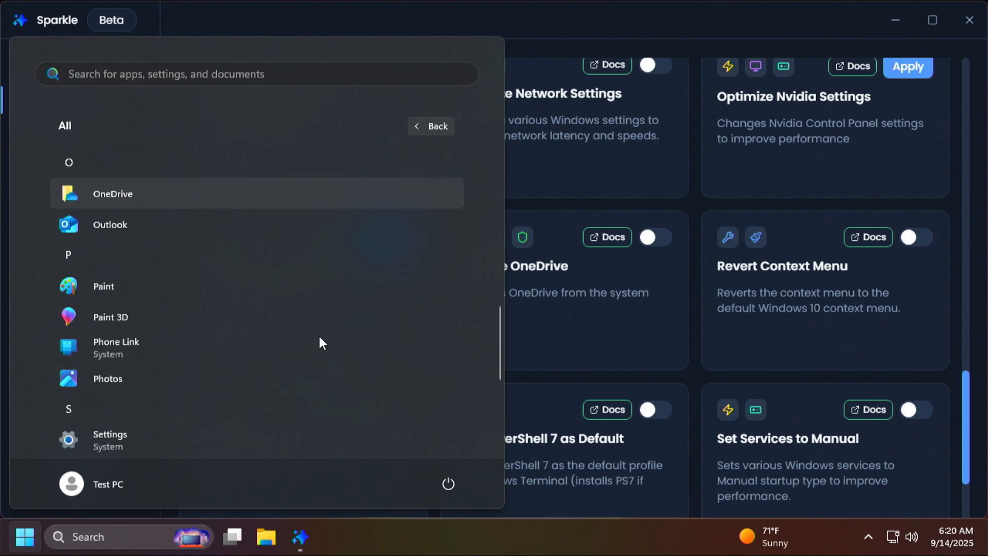
{"action": "scroll", "coordinate": [319, 337], "scroll_direction": "down", "scroll_amount": 6}
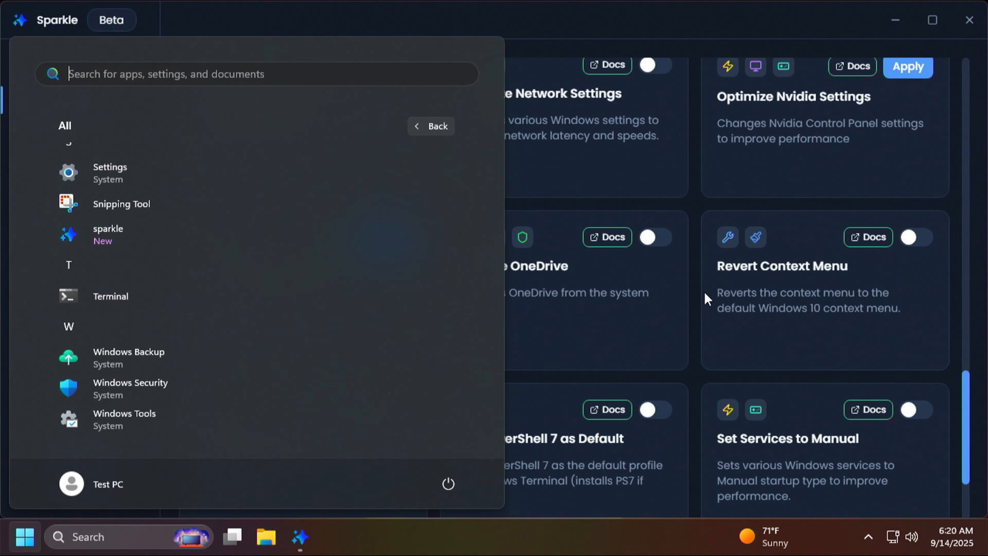
{"action": "left_click", "coordinate": [666, 365]}
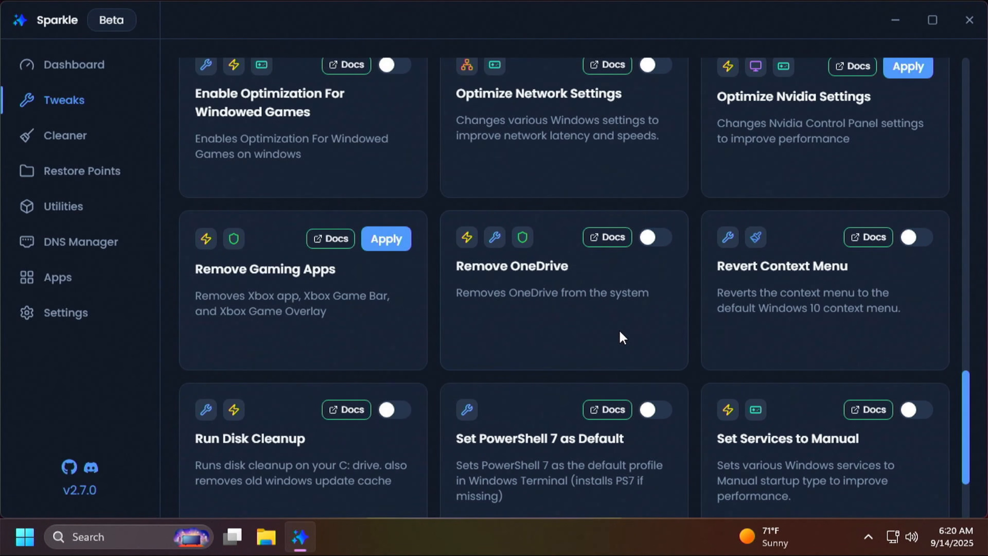
Step: Enable the Remove OneDrive tweak and confirm applying it
{"action": "left_click", "coordinate": [654, 238]}
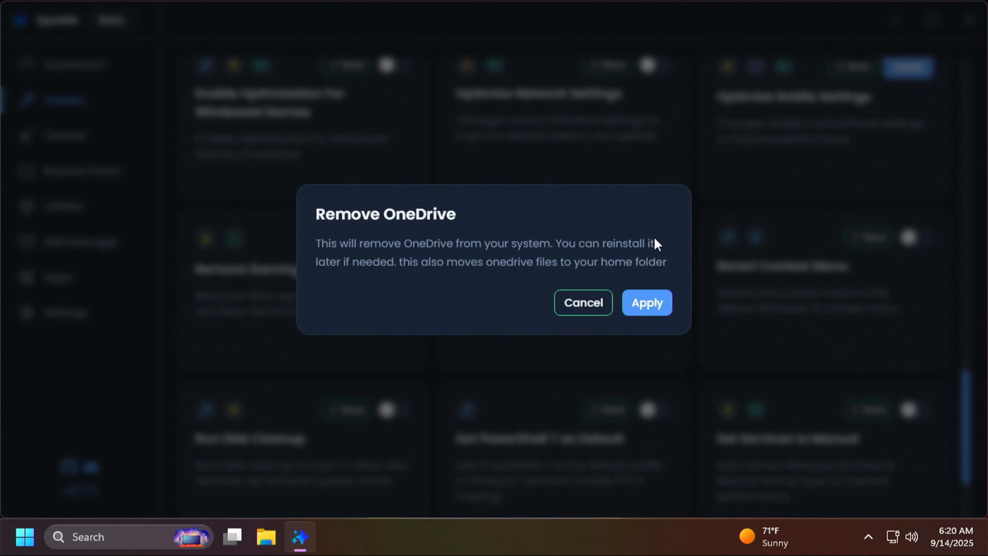
{"action": "left_click", "coordinate": [647, 303]}
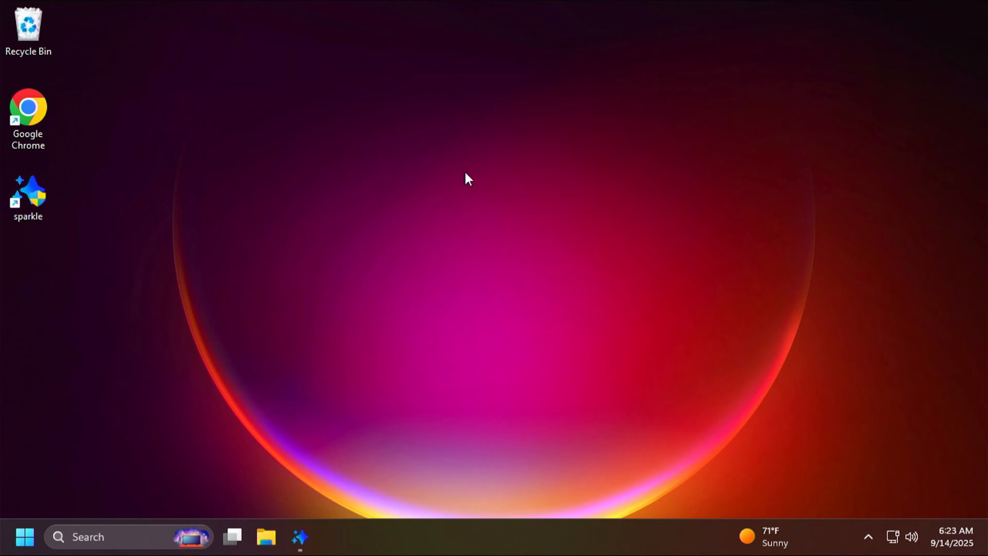
Step: Check the desktop's context menu with its additional options, then enable the Revert Context Menu tweak in Sparkle
{"action": "right_click", "coordinate": [465, 171]}
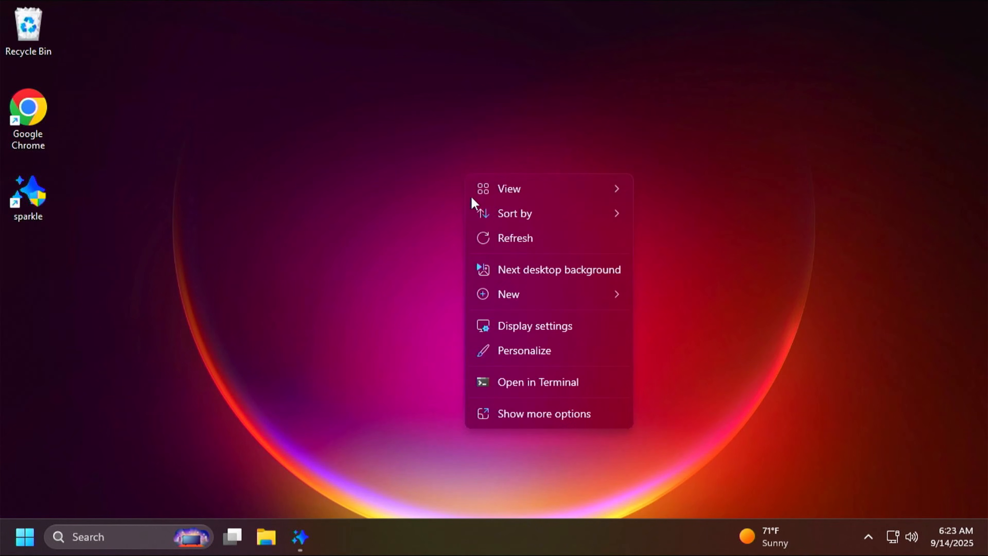
{"action": "left_click", "coordinate": [547, 416]}
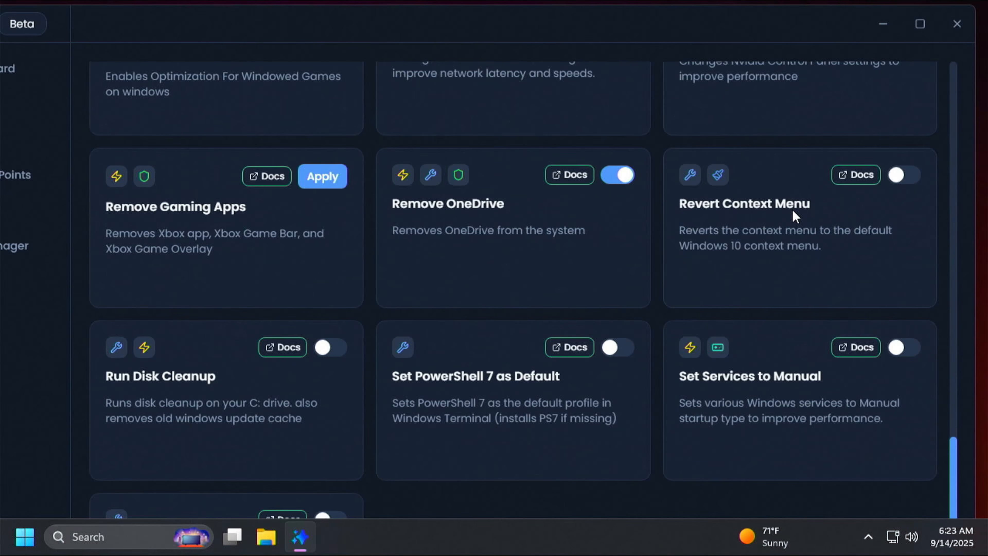
{"action": "left_click", "coordinate": [902, 175]}
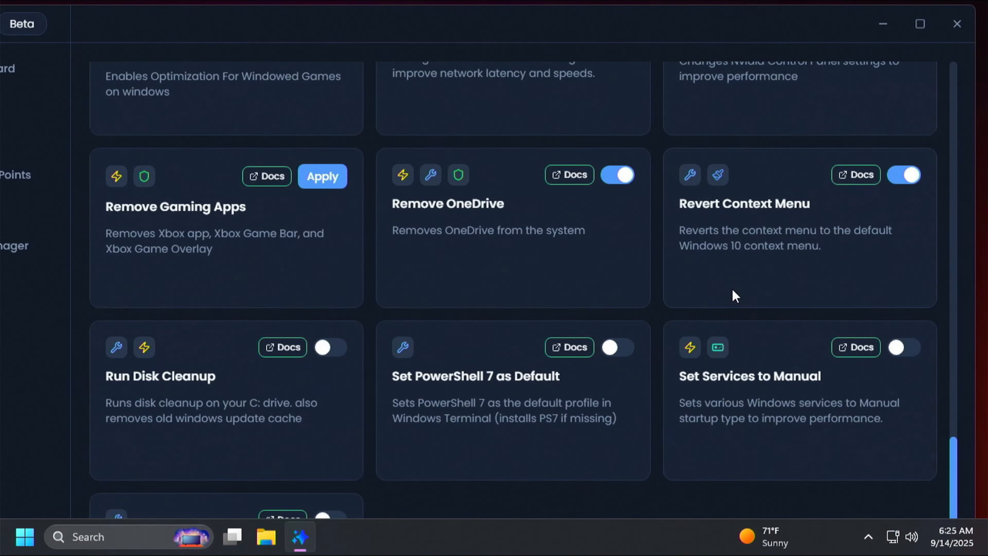
Step: Enable the Set Services to Manual tweak
{"action": "scroll", "coordinate": [732, 289], "scroll_direction": "down", "scroll_amount": 2}
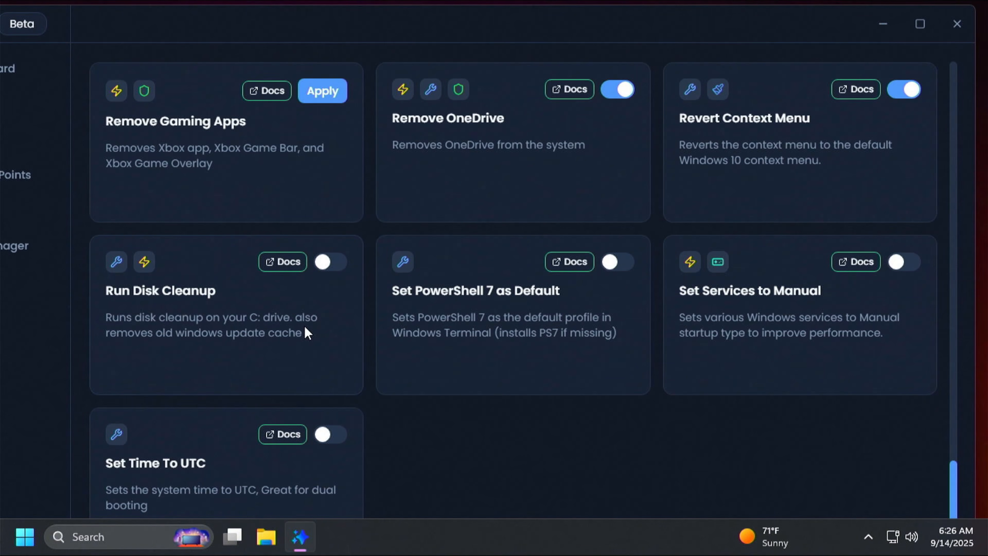
{"action": "left_click", "coordinate": [902, 262]}
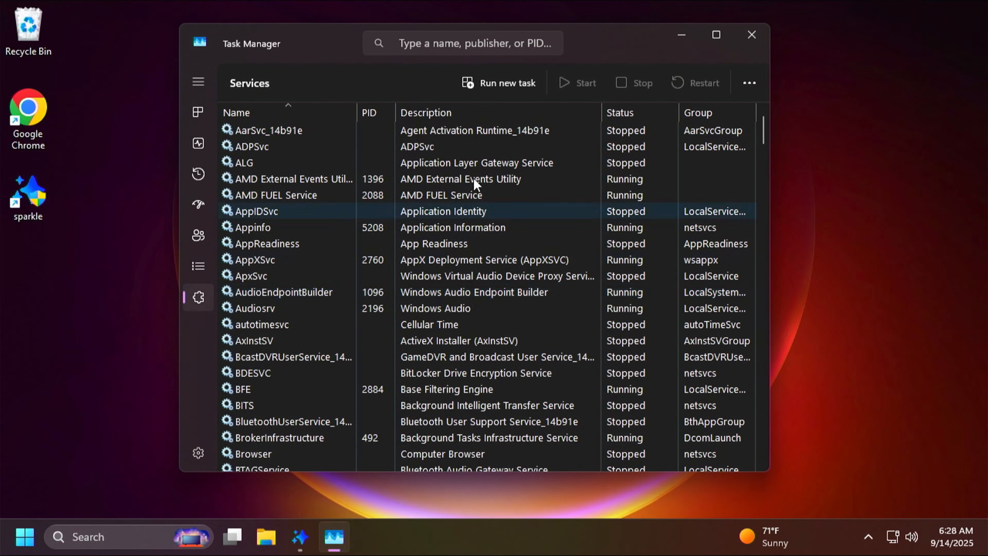
Step: Close Task Manager, switch back to Sparkle, and review its system cleanup options and restore points
{"action": "key", "text": "alt+F4"}
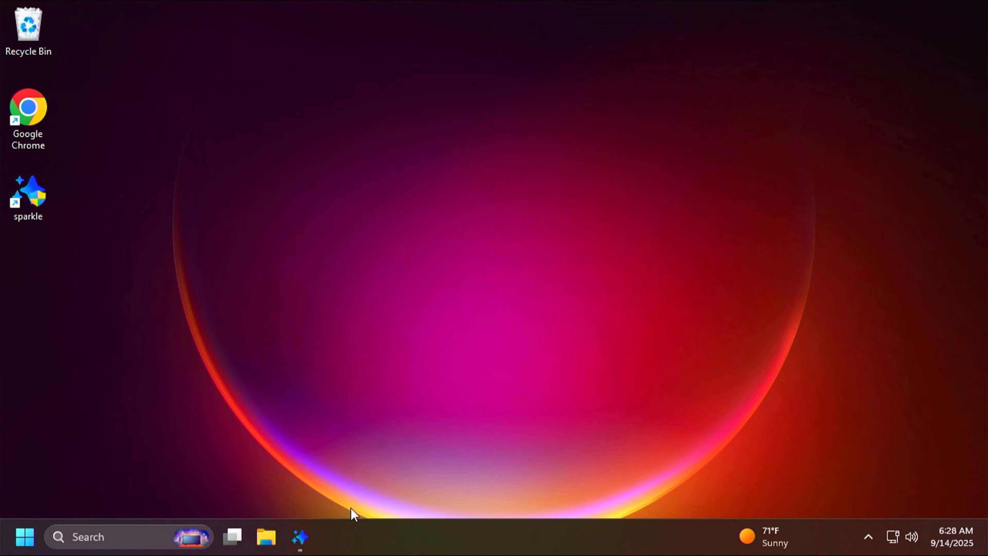
{"action": "left_click", "coordinate": [300, 537]}
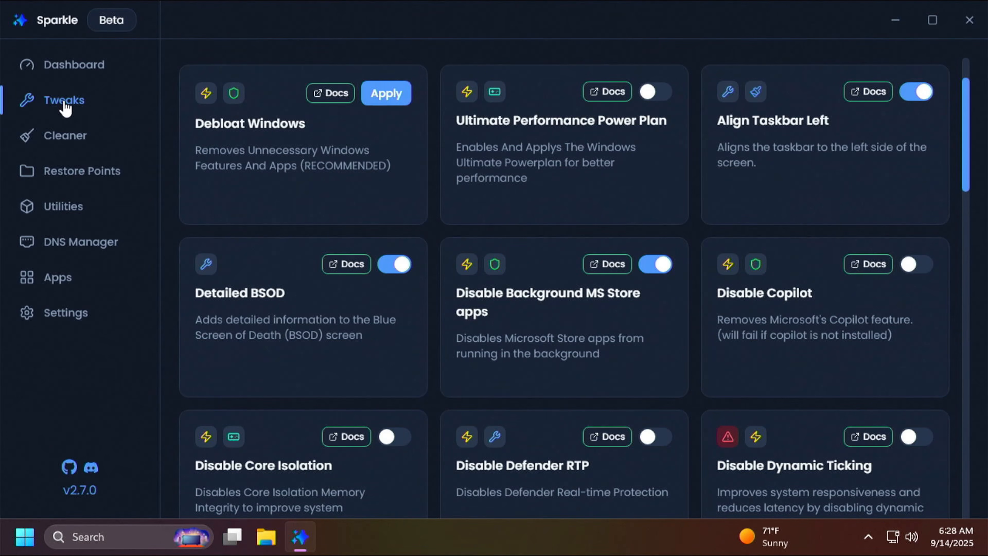
{"action": "left_click", "coordinate": [74, 141]}
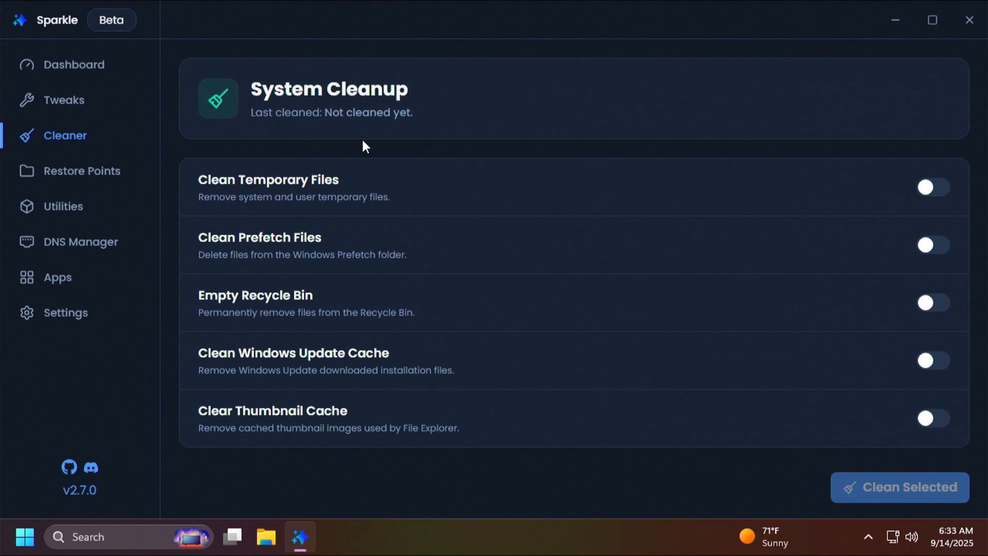
{"action": "left_click", "coordinate": [97, 181]}
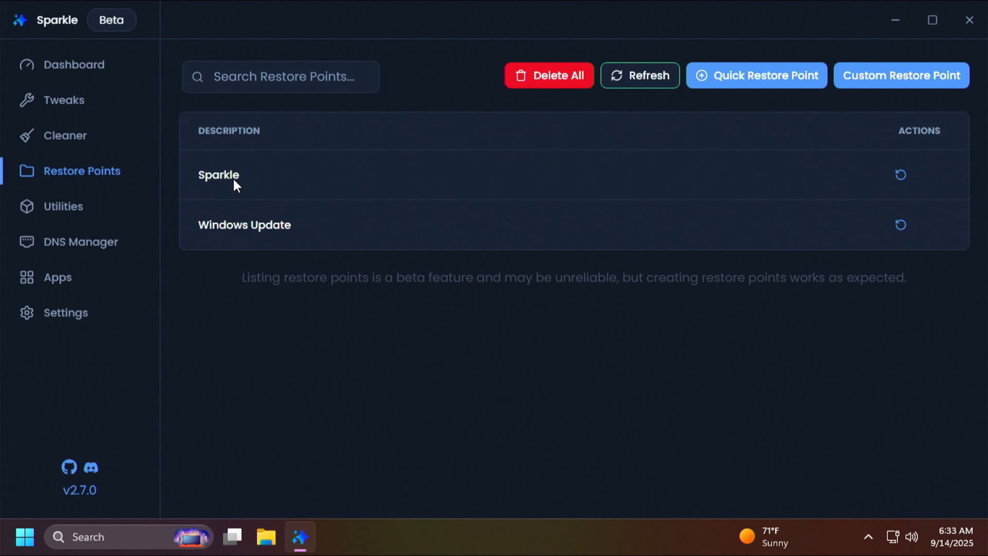
Step: Review the tools in Sparkle's Utilities section and launch Task Manager from its quick access tools
{"action": "left_click", "coordinate": [92, 214]}
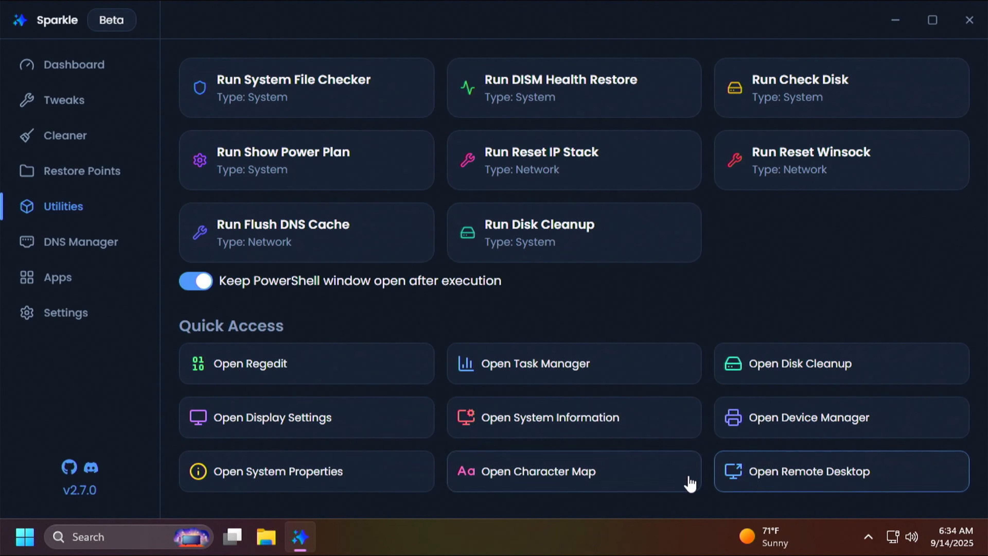
{"action": "left_click", "coordinate": [560, 367]}
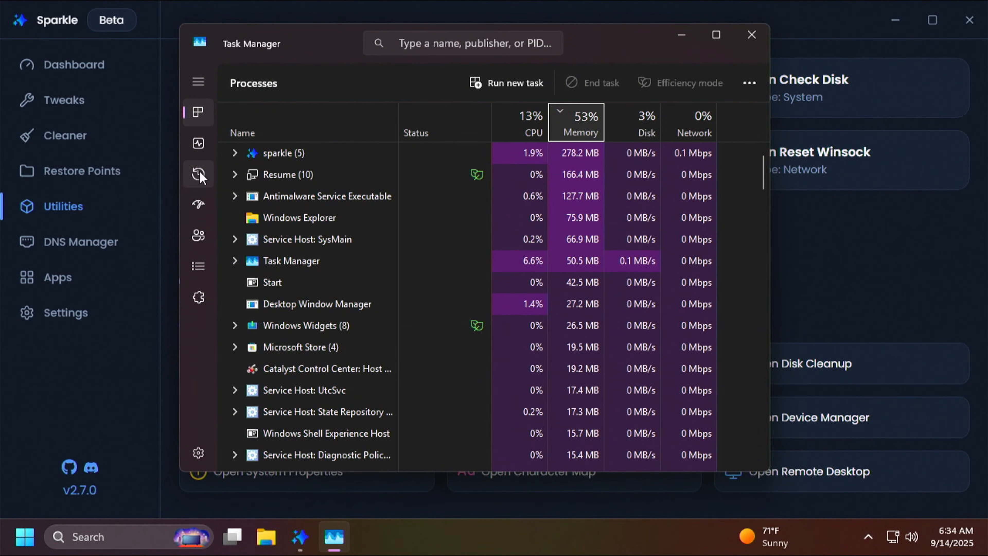
Step: Review the startup apps in Task Manager, close it, and look over the DNS provider options in Sparkle's DNS Manager
{"action": "left_click", "coordinate": [200, 205]}
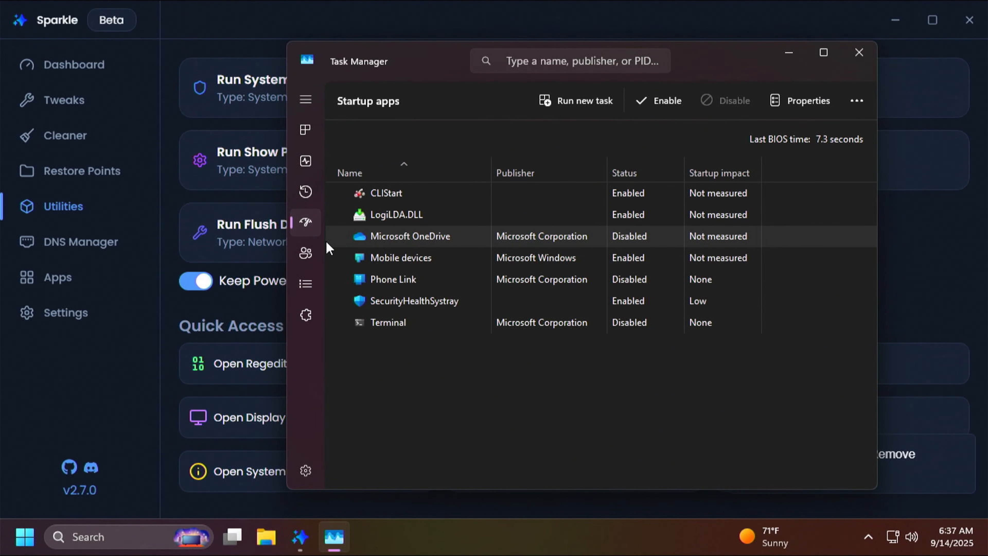
{"action": "left_click", "coordinate": [858, 52]}
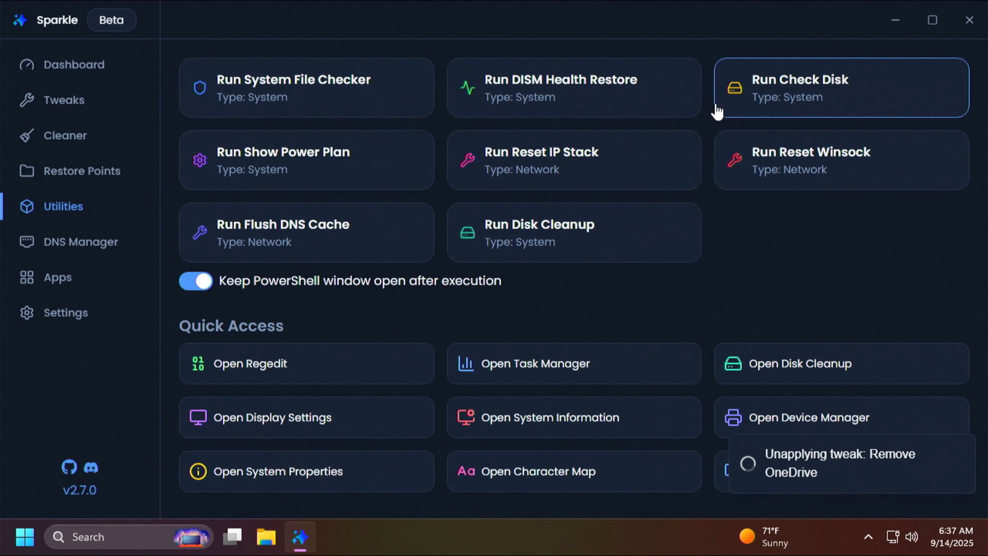
{"action": "left_click", "coordinate": [100, 251]}
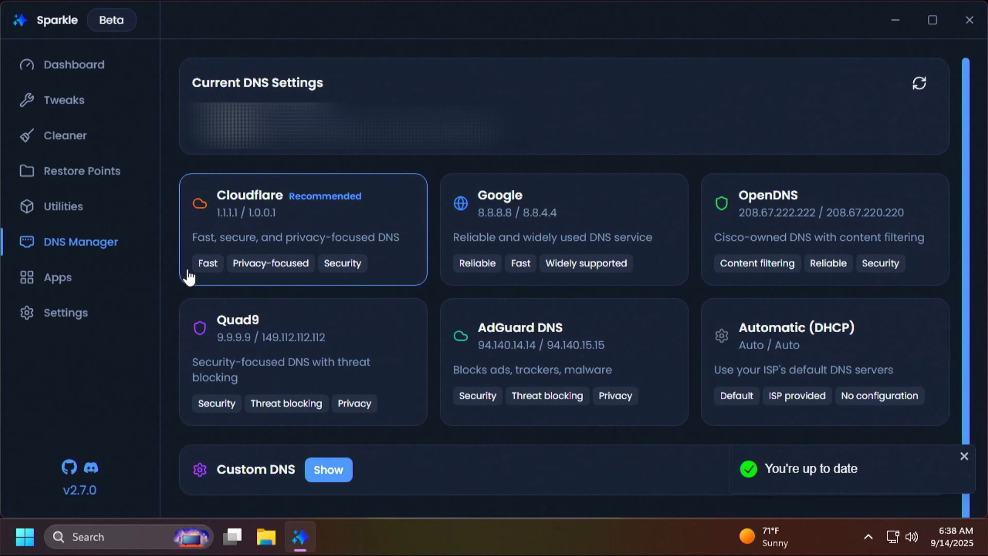
Step: Look through the browsers in Sparkle's Apps section and select Brave for installation
{"action": "left_click", "coordinate": [89, 287]}
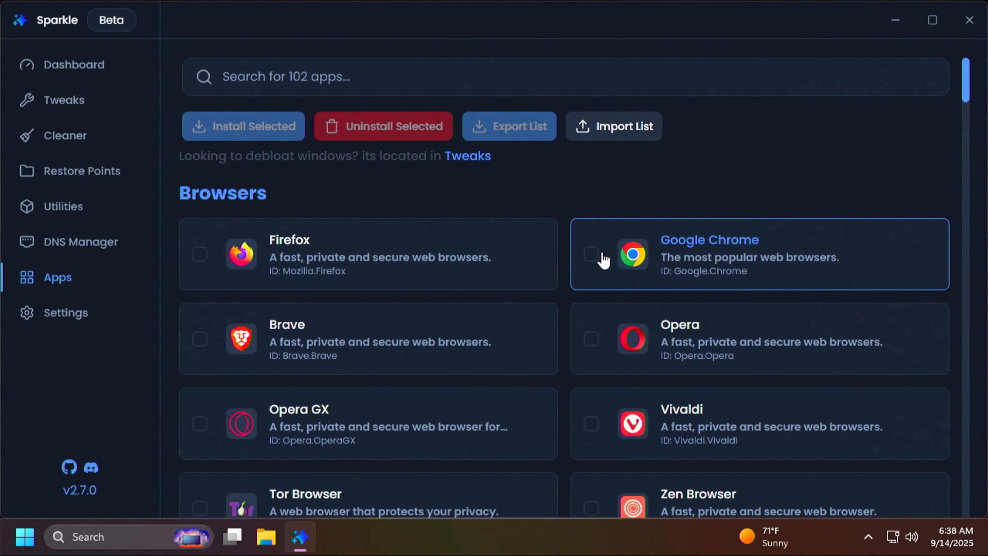
{"action": "scroll", "coordinate": [603, 260], "scroll_direction": "down", "scroll_amount": 5}
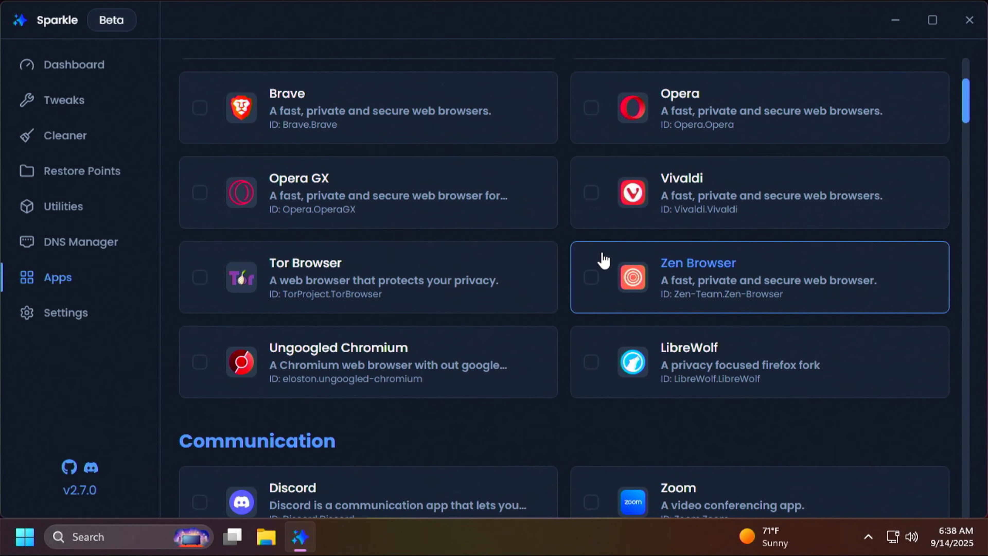
{"action": "scroll", "coordinate": [603, 260], "scroll_direction": "up", "scroll_amount": 4}
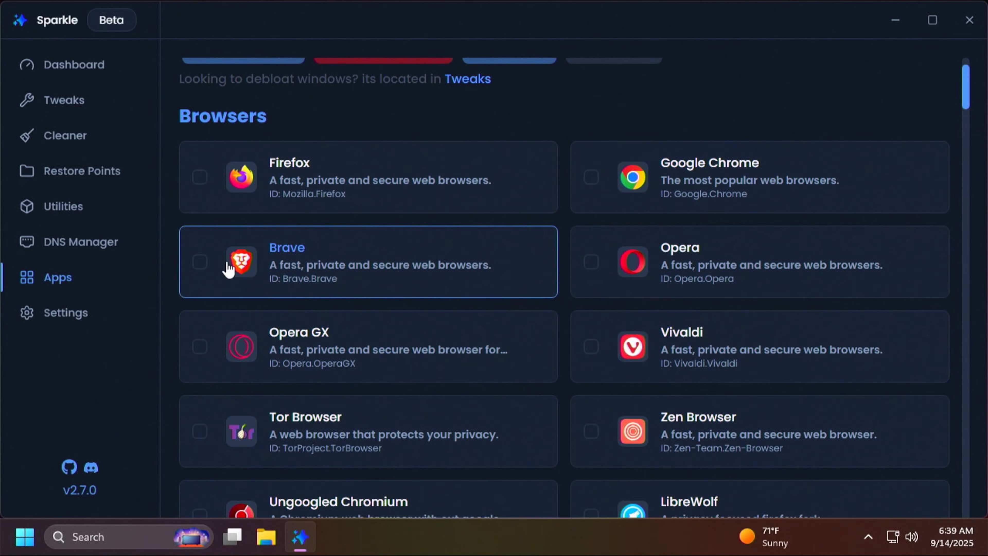
{"action": "left_click", "coordinate": [200, 262]}
Step: Add Blender and ShareX from the Multimedia category to the apps selected for installation
{"action": "scroll", "coordinate": [557, 279], "scroll_direction": "down", "scroll_amount": 12}
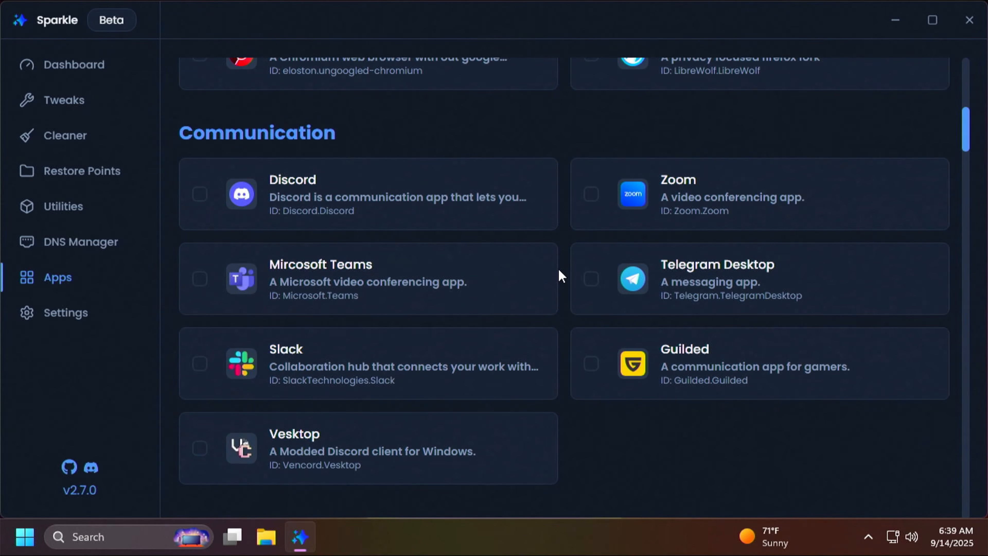
{"action": "scroll", "coordinate": [559, 270], "scroll_direction": "down", "scroll_amount": 12}
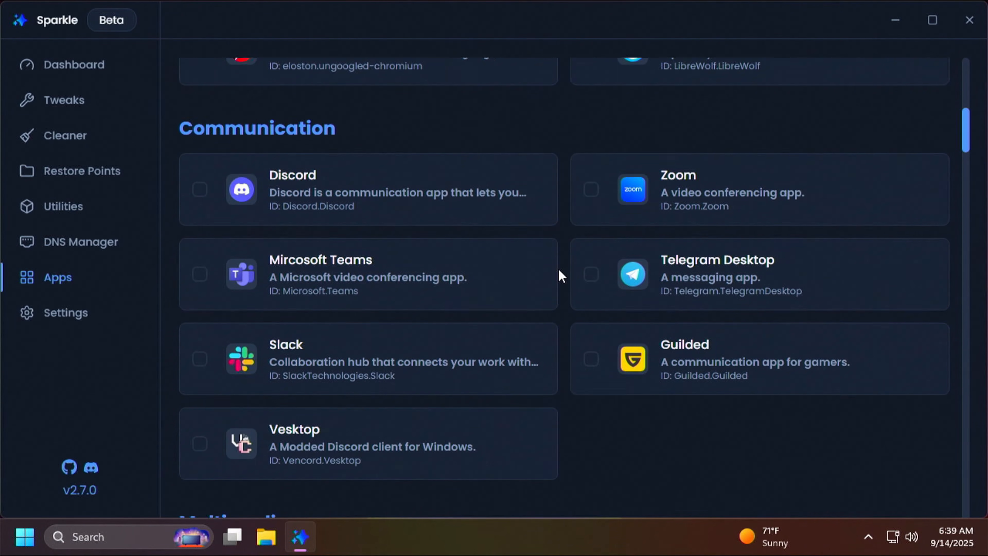
{"action": "scroll", "coordinate": [560, 270], "scroll_direction": "up", "scroll_amount": 2}
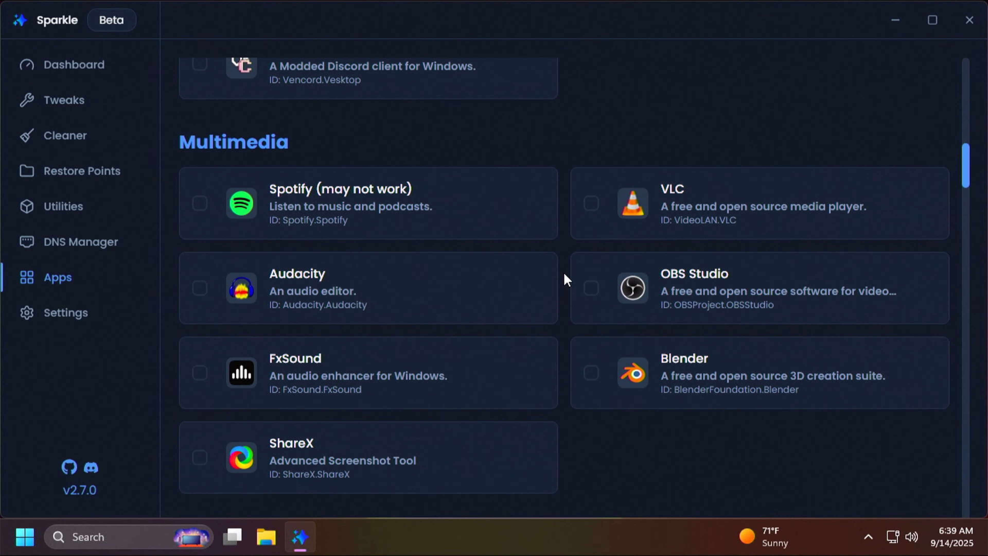
{"action": "left_click", "coordinate": [597, 377]}
{"action": "scroll", "coordinate": [635, 434], "scroll_direction": "down", "scroll_amount": 6}
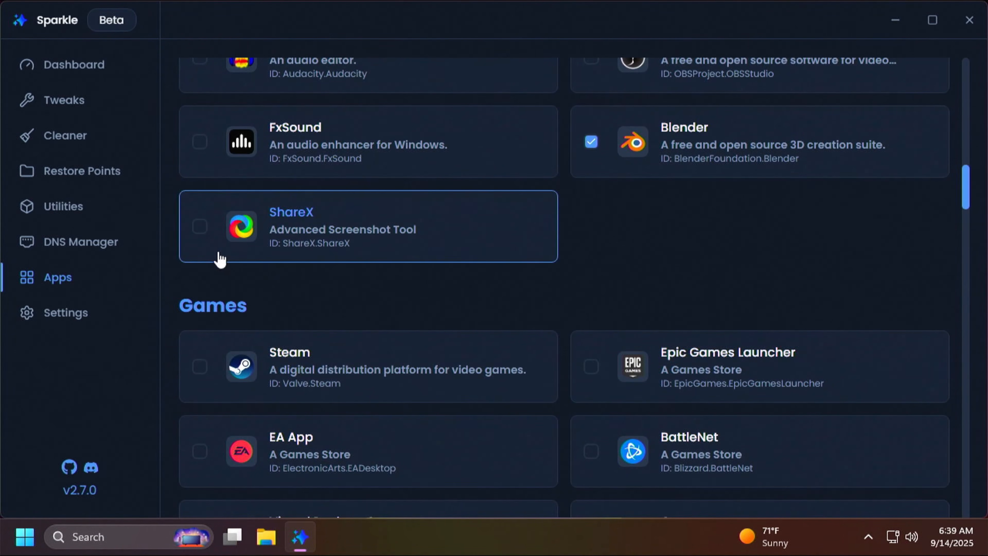
{"action": "left_click", "coordinate": [199, 233]}
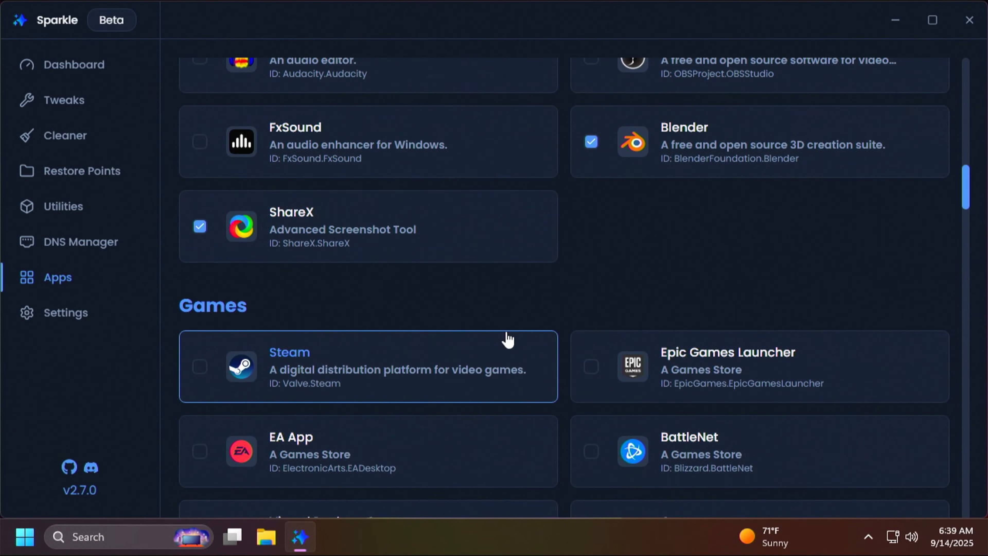
Step: Examine the apps offered in the Games, Development and Utilities categories
{"action": "scroll", "coordinate": [506, 336], "scroll_direction": "down", "scroll_amount": 4}
{"action": "scroll", "coordinate": [508, 335], "scroll_direction": "down", "scroll_amount": 2}
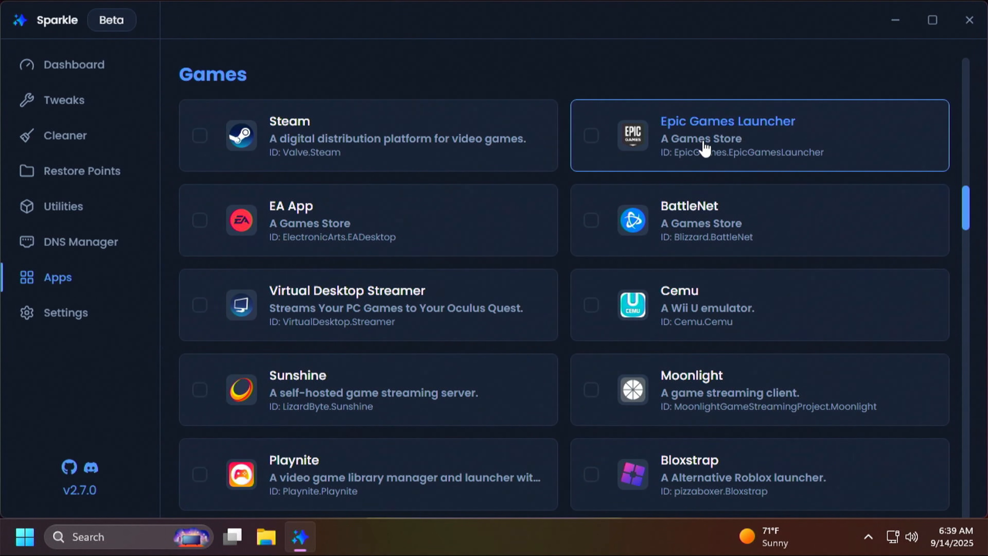
{"action": "scroll", "coordinate": [461, 255], "scroll_direction": "down", "scroll_amount": 4}
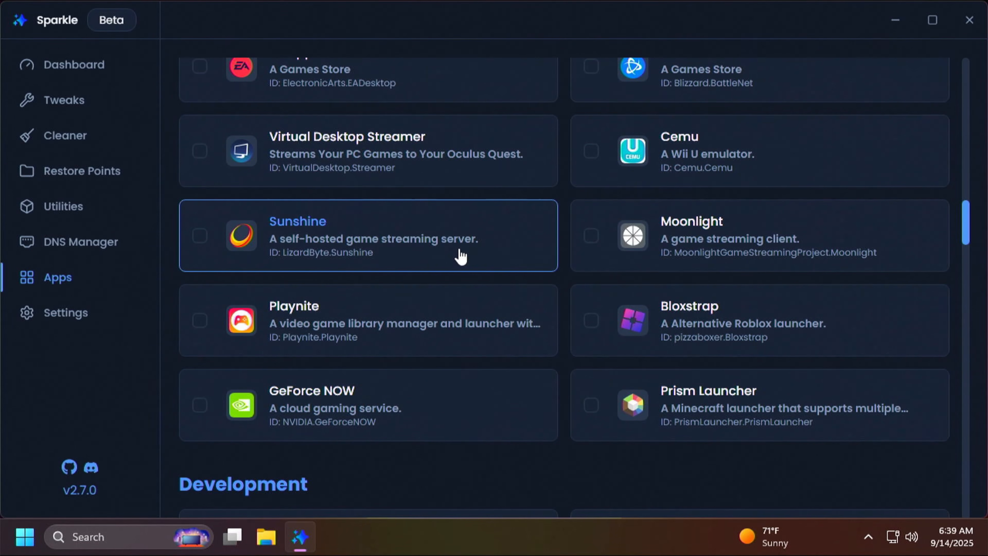
{"action": "scroll", "coordinate": [460, 255], "scroll_direction": "down", "scroll_amount": 10}
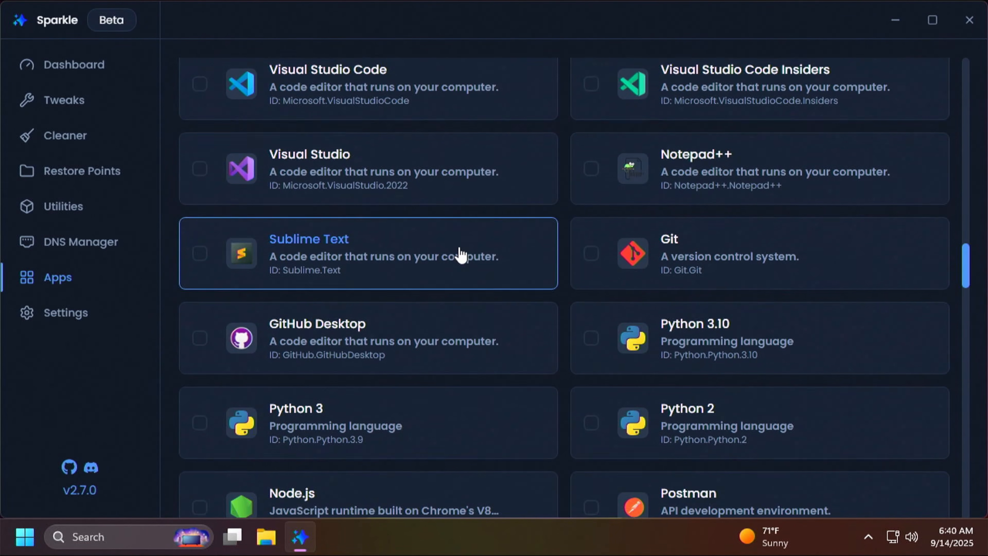
{"action": "scroll", "coordinate": [460, 255], "scroll_direction": "up", "scroll_amount": 2}
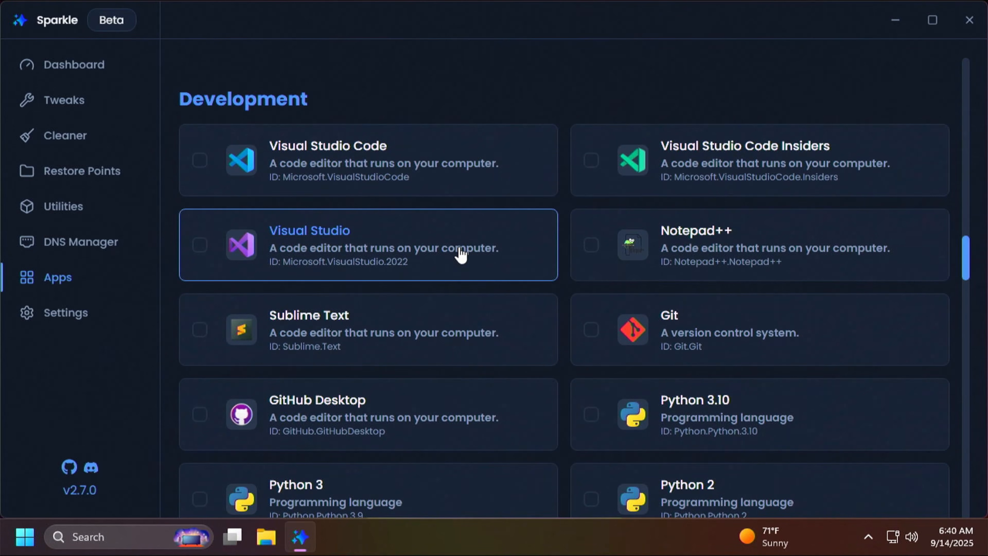
{"action": "scroll", "coordinate": [461, 254], "scroll_direction": "down", "scroll_amount": 18}
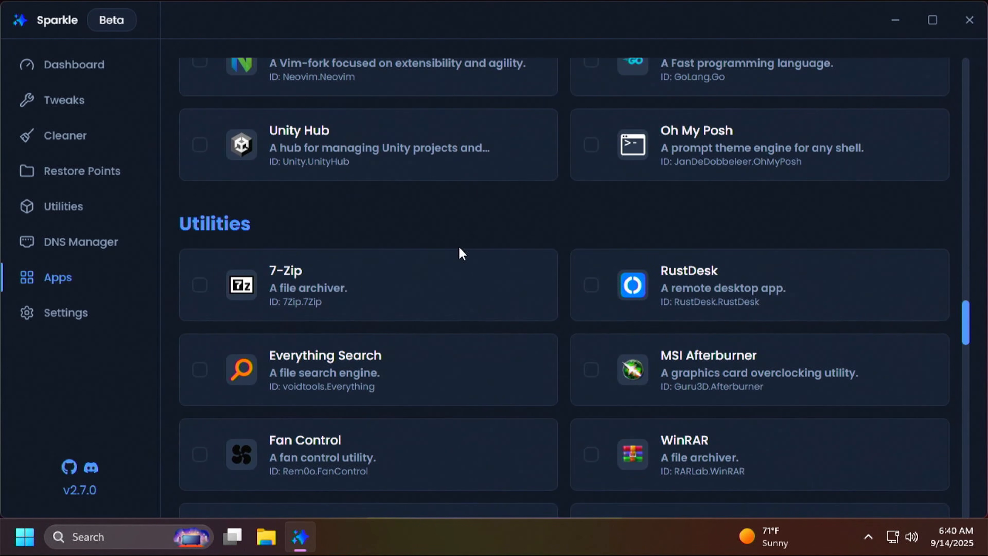
{"action": "scroll", "coordinate": [461, 254], "scroll_direction": "down", "scroll_amount": 2}
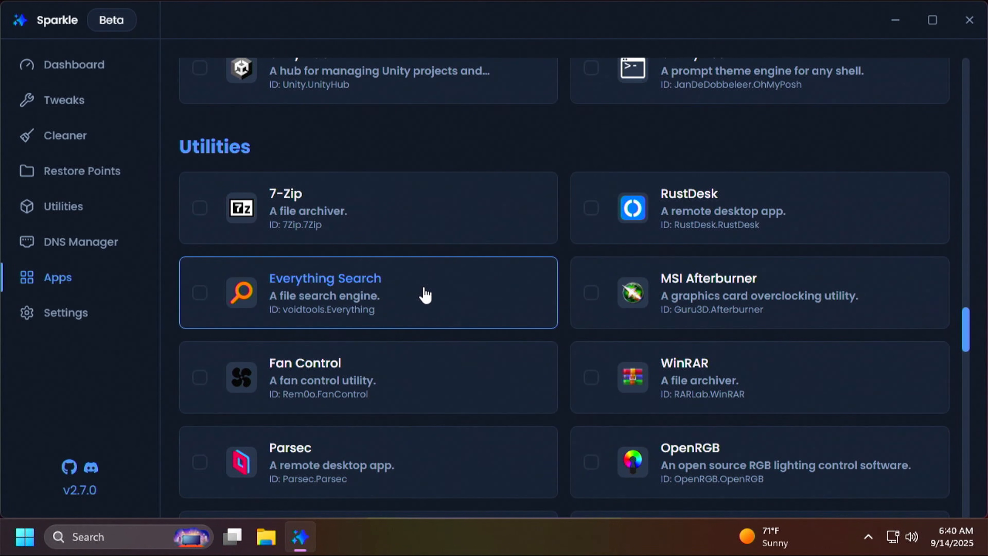
{"action": "scroll", "coordinate": [425, 296], "scroll_direction": "down", "scroll_amount": 2}
{"action": "scroll", "coordinate": [425, 296], "scroll_direction": "down", "scroll_amount": 4}
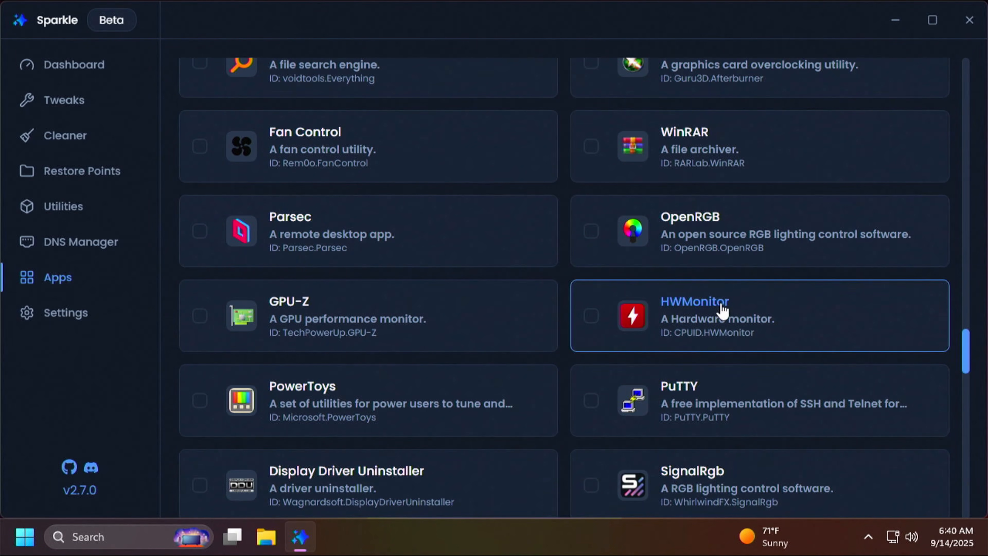
{"action": "scroll", "coordinate": [719, 307], "scroll_direction": "down", "scroll_amount": 4}
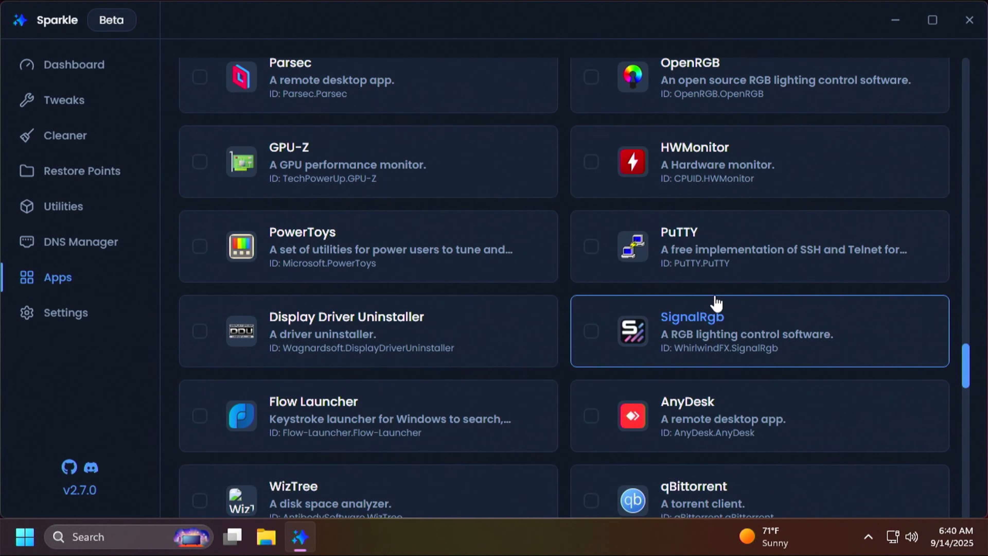
{"action": "scroll", "coordinate": [727, 320], "scroll_direction": "down", "scroll_amount": 3}
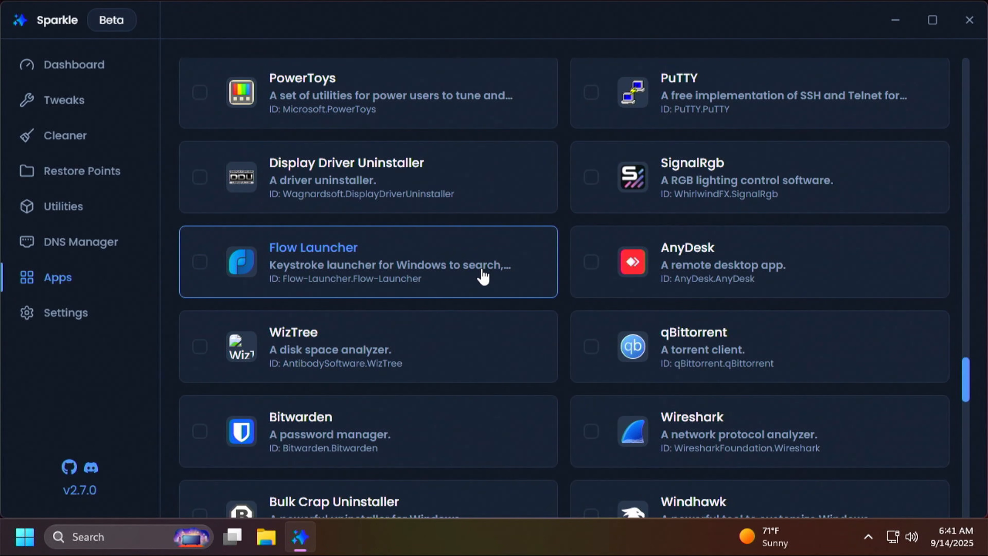
{"action": "scroll", "coordinate": [483, 278], "scroll_direction": "down", "scroll_amount": 2}
{"action": "scroll", "coordinate": [484, 276], "scroll_direction": "down", "scroll_amount": 2}
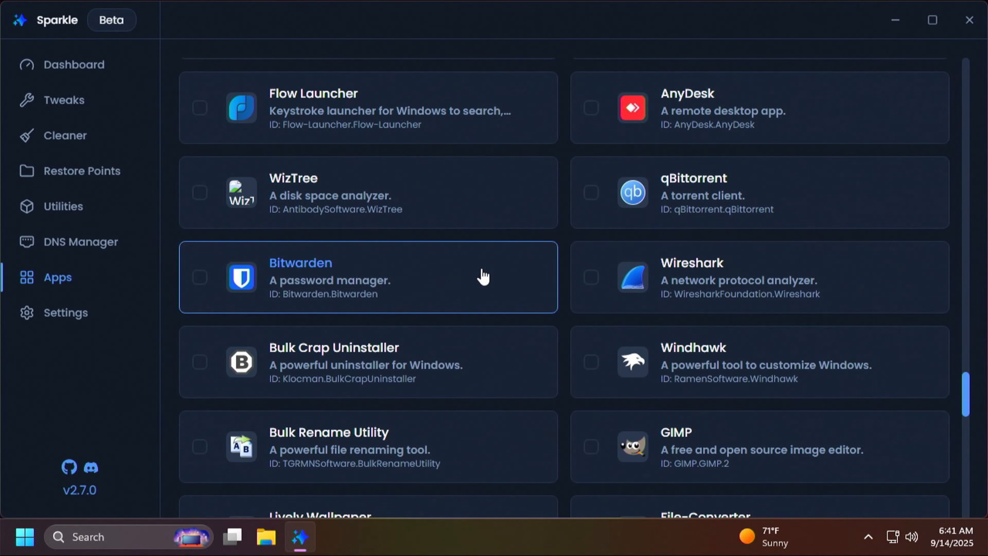
{"action": "scroll", "coordinate": [483, 276], "scroll_direction": "down", "scroll_amount": 2}
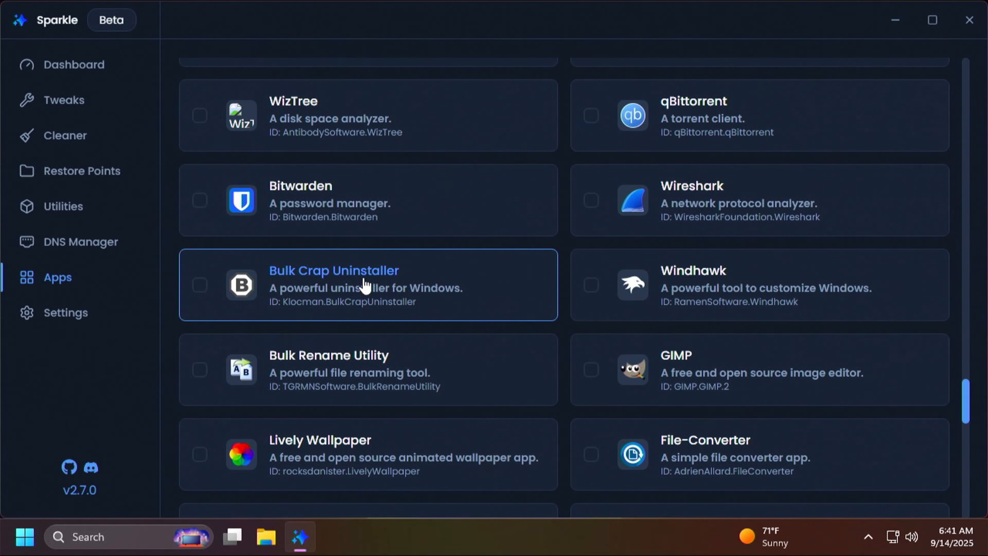
{"action": "scroll", "coordinate": [365, 286], "scroll_direction": "down", "scroll_amount": 4}
{"action": "scroll", "coordinate": [408, 275], "scroll_direction": "down", "scroll_amount": 2}
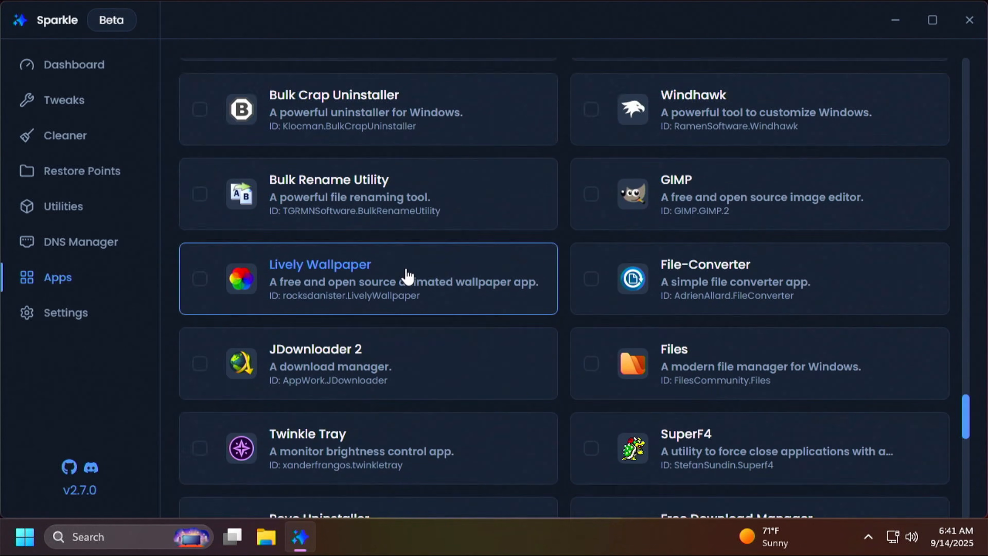
{"action": "scroll", "coordinate": [408, 276], "scroll_direction": "down", "scroll_amount": 6}
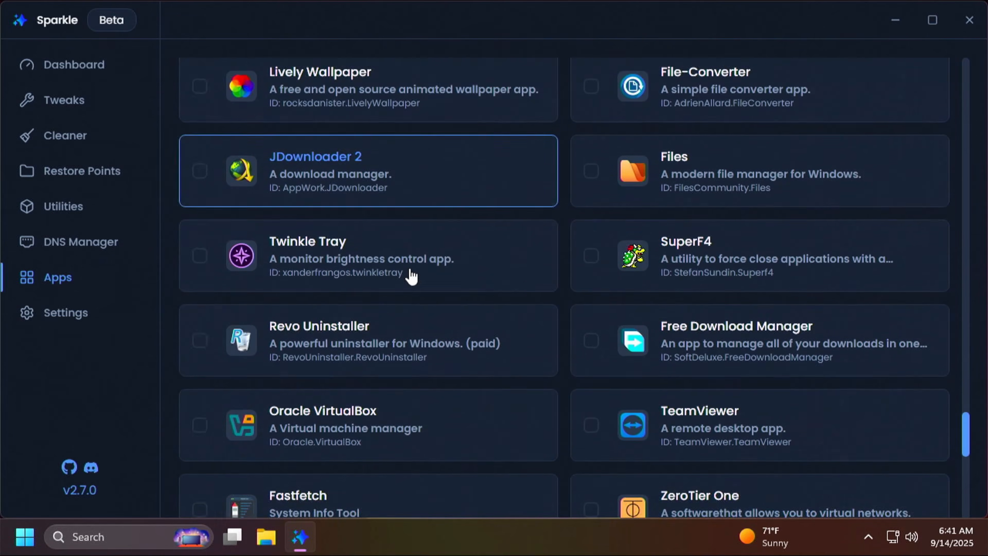
Step: Select RustDesk in the Utilities category, then review the Peripherals, Productivity and VPN apps
{"action": "scroll", "coordinate": [409, 276], "scroll_direction": "up", "scroll_amount": 6}
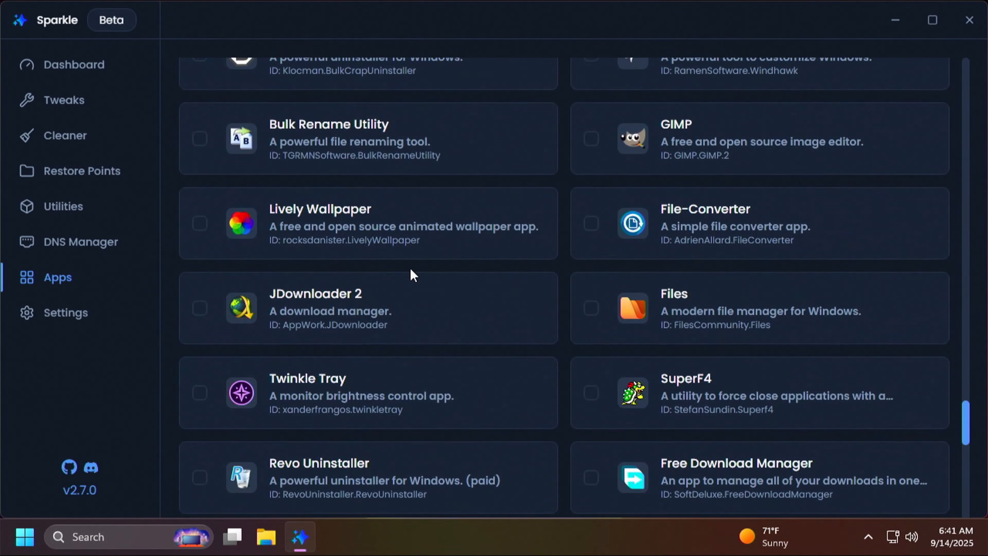
{"action": "scroll", "coordinate": [409, 272], "scroll_direction": "up", "scroll_amount": 8}
{"action": "scroll", "coordinate": [424, 283], "scroll_direction": "up", "scroll_amount": 4}
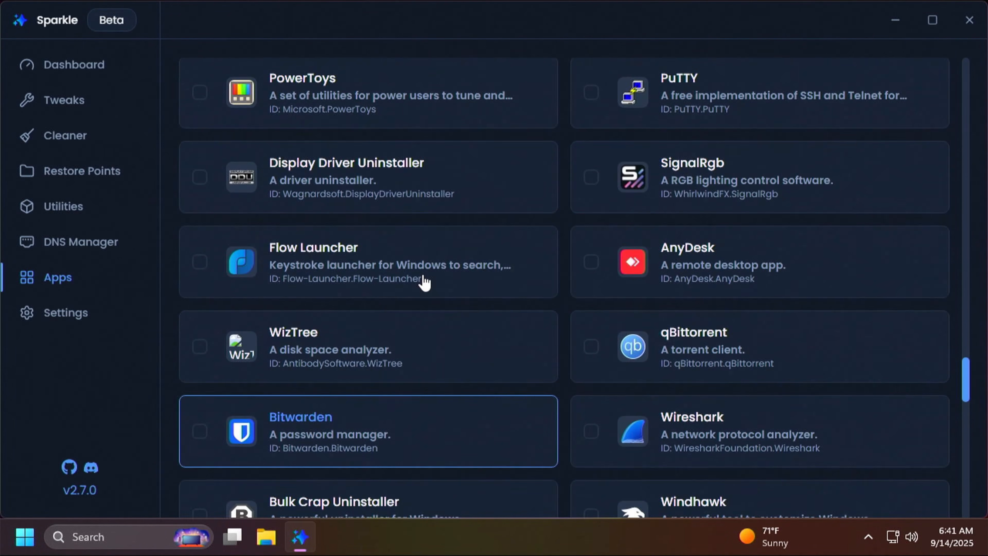
{"action": "scroll", "coordinate": [425, 281], "scroll_direction": "up", "scroll_amount": 12}
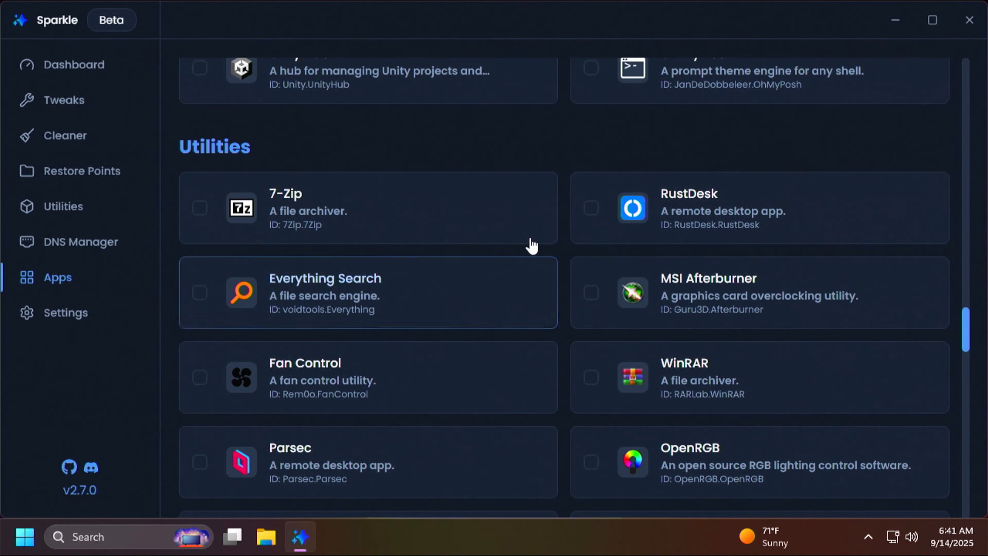
{"action": "left_click", "coordinate": [592, 210]}
{"action": "scroll", "coordinate": [540, 317], "scroll_direction": "down", "scroll_amount": 20}
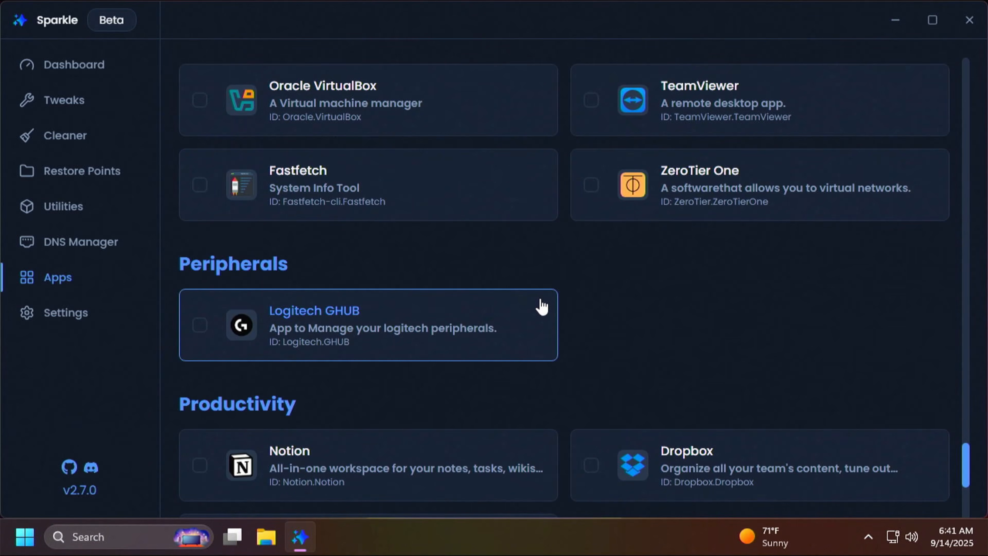
{"action": "scroll", "coordinate": [541, 307], "scroll_direction": "down", "scroll_amount": 5}
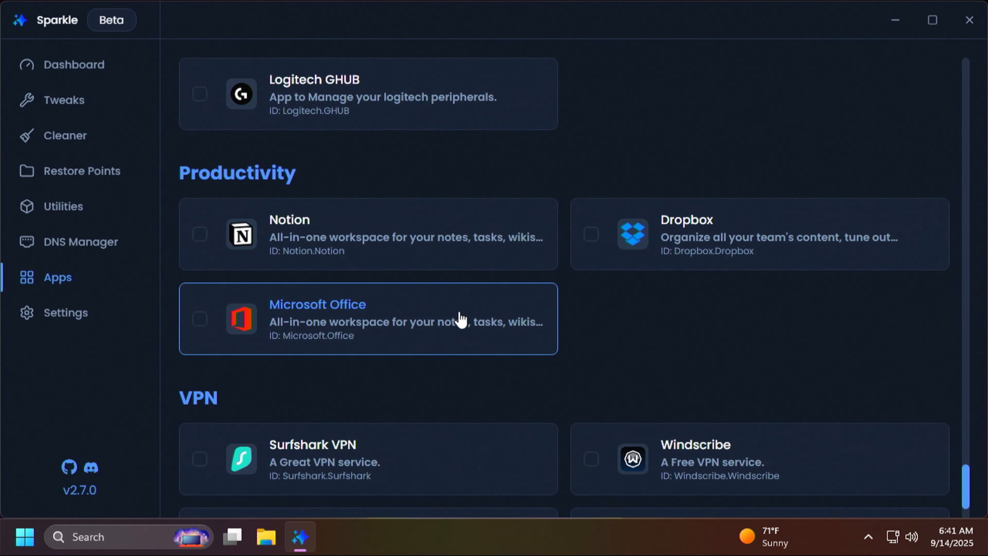
{"action": "scroll", "coordinate": [459, 320], "scroll_direction": "down", "scroll_amount": 5}
{"action": "scroll", "coordinate": [336, 244], "scroll_direction": "down", "scroll_amount": 2}
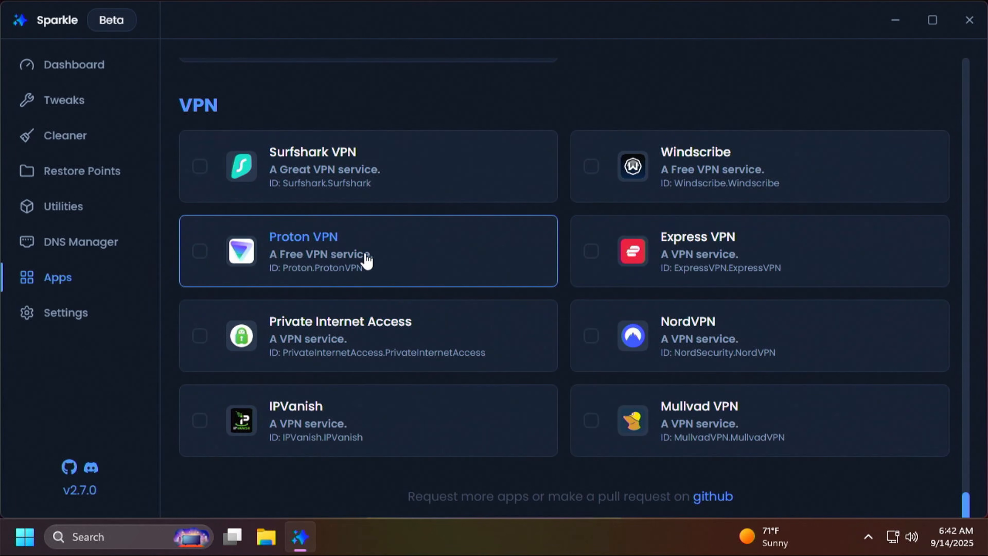
Step: Return to the start of the app list and install the selected apps
{"action": "scroll", "coordinate": [397, 276], "scroll_direction": "up", "scroll_amount": 15}
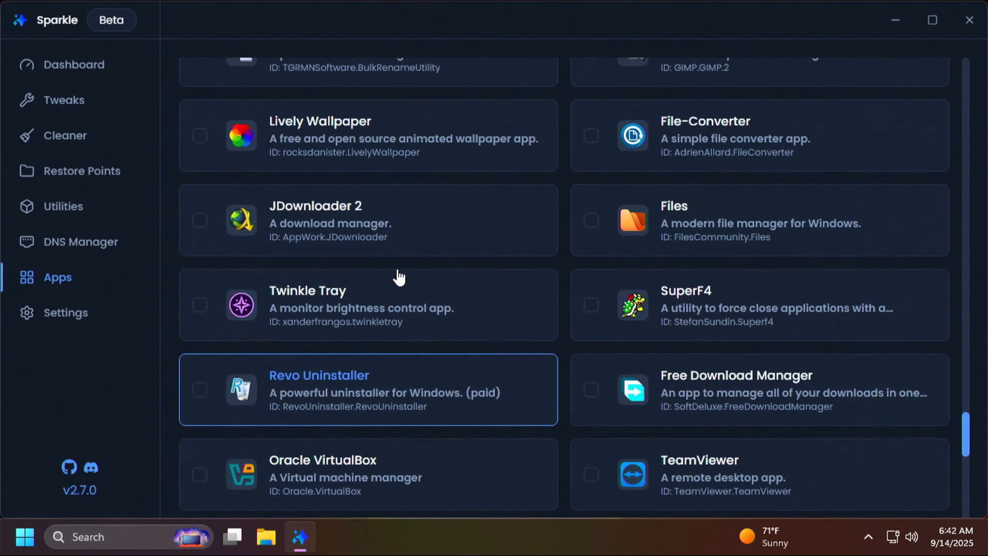
{"action": "scroll", "coordinate": [399, 277], "scroll_direction": "up", "scroll_amount": 20}
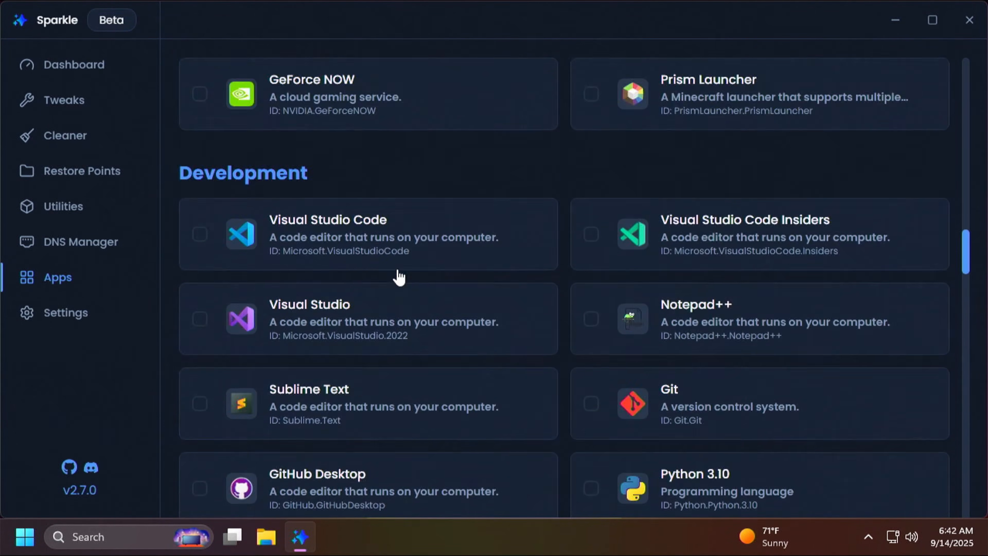
{"action": "scroll", "coordinate": [398, 277], "scroll_direction": "up", "scroll_amount": 12}
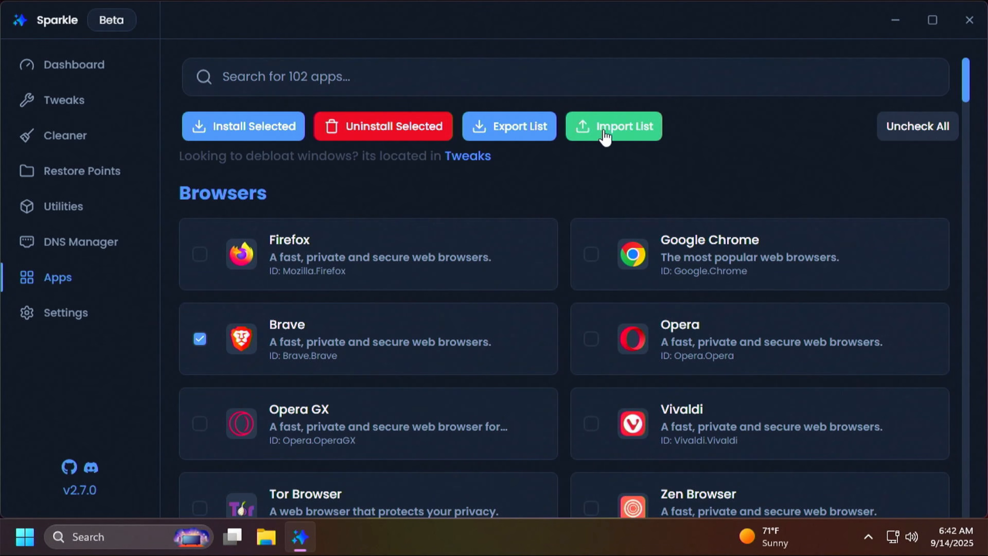
{"action": "left_click", "coordinate": [256, 131]}
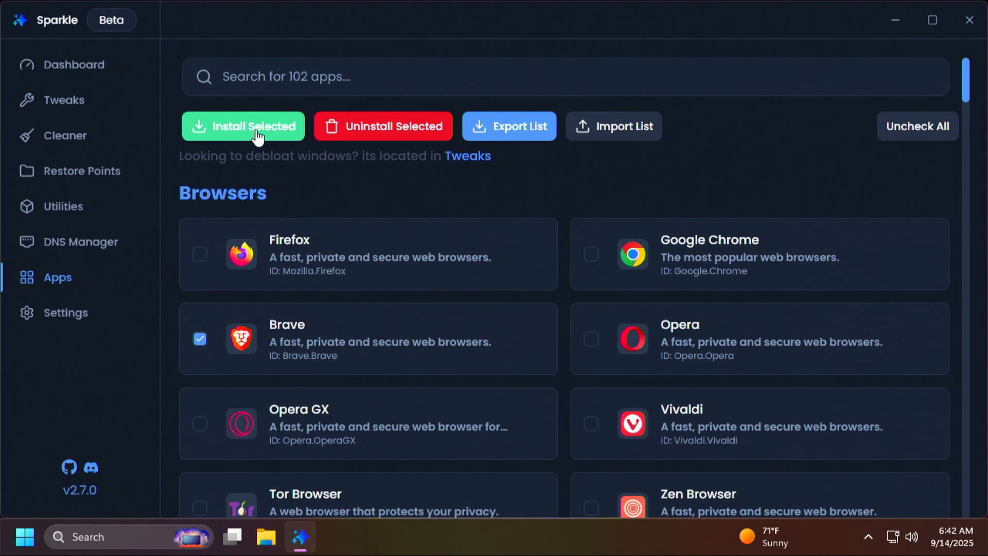
{"action": "left_click", "coordinate": [257, 134]}
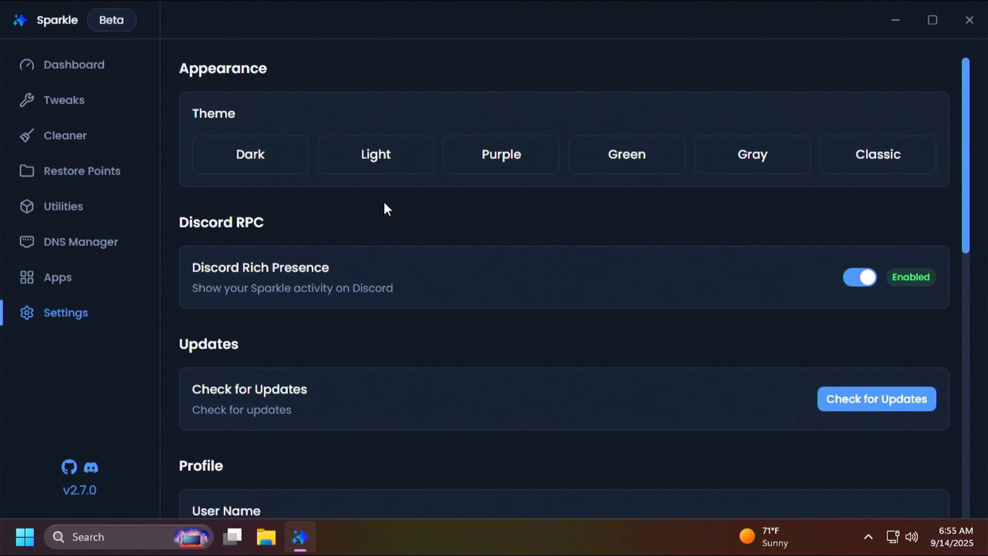
Step: Review Sparkle's settings from Appearance through About, then view the Privacy and General tweak categories
{"action": "scroll", "coordinate": [386, 208], "scroll_direction": "down", "scroll_amount": 4}
{"action": "scroll", "coordinate": [386, 208], "scroll_direction": "down", "scroll_amount": 10}
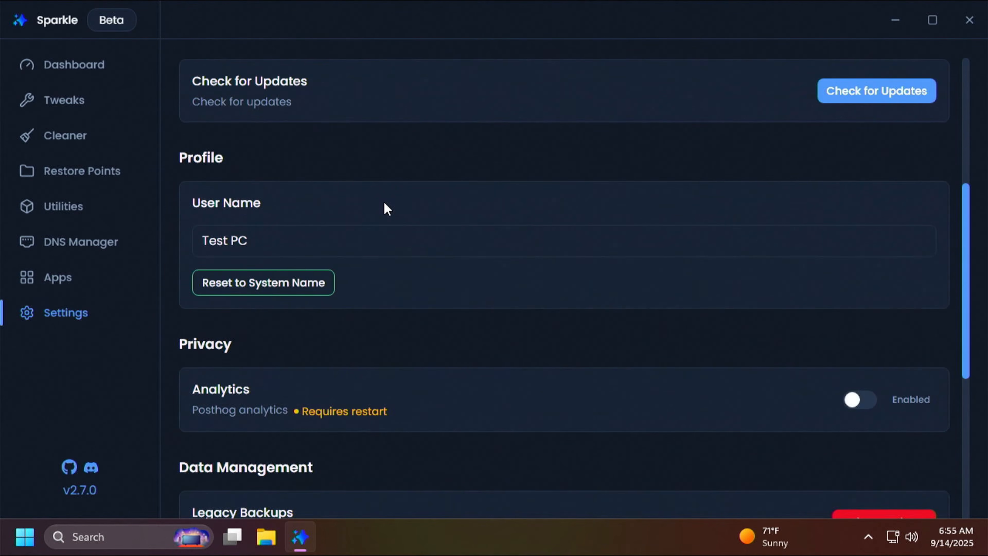
{"action": "scroll", "coordinate": [386, 208], "scroll_direction": "down", "scroll_amount": 4}
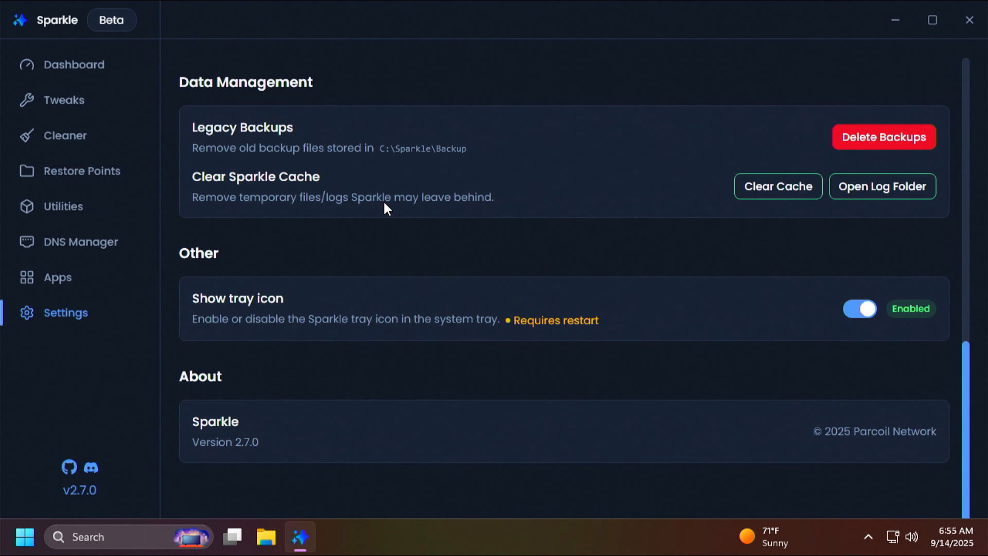
{"action": "scroll", "coordinate": [384, 203], "scroll_direction": "up", "scroll_amount": 18}
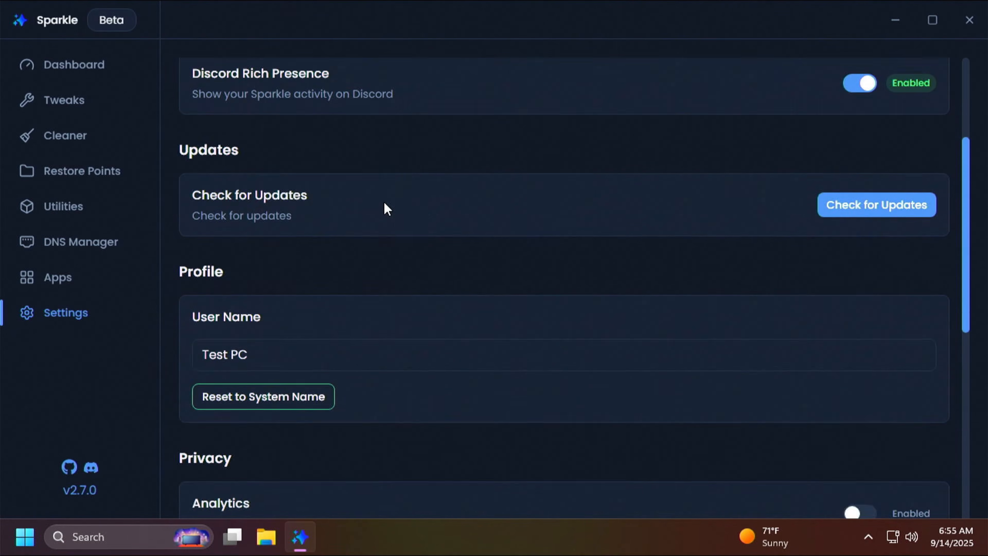
{"action": "left_click", "coordinate": [536, 123]}
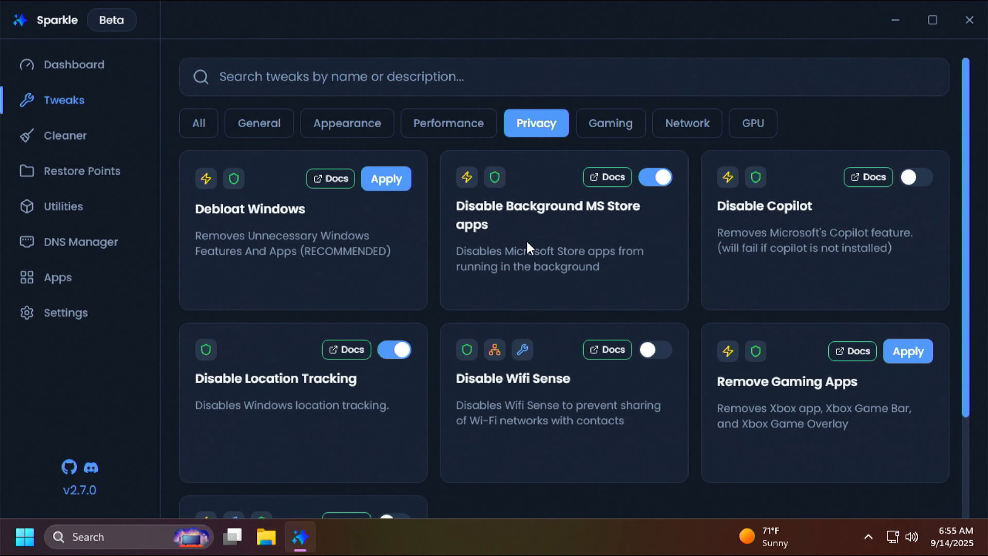
{"action": "left_click", "coordinate": [258, 124]}
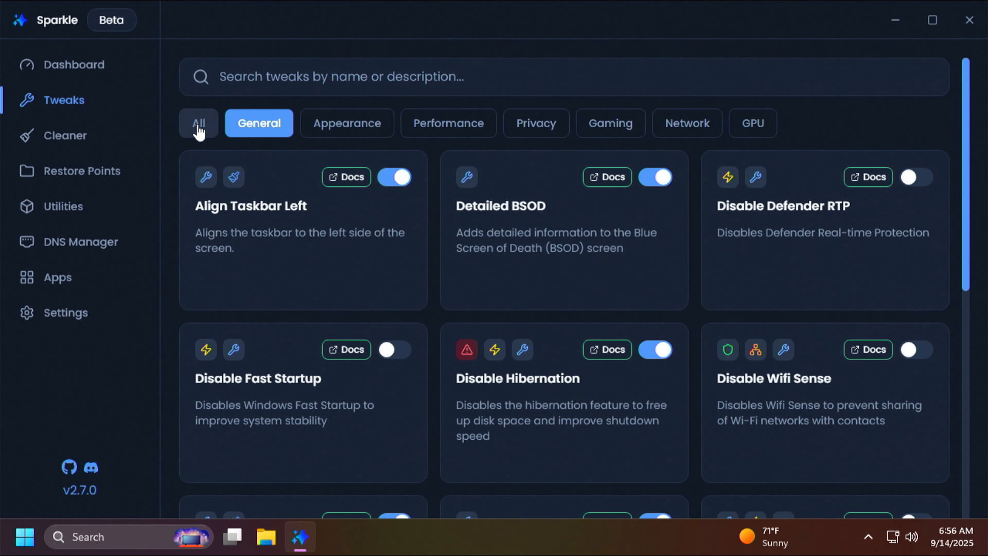
Step: Open Windows Settings and examine the Recommendations & offers options under Privacy & security
{"action": "left_click", "coordinate": [25, 543]}
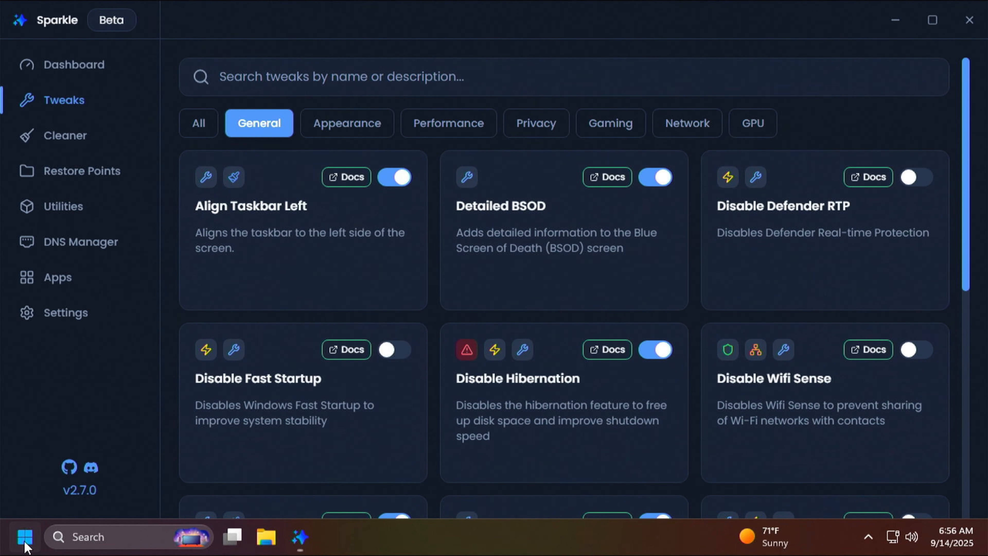
{"action": "right_click", "coordinate": [25, 544]}
{"action": "left_click", "coordinate": [40, 369]}
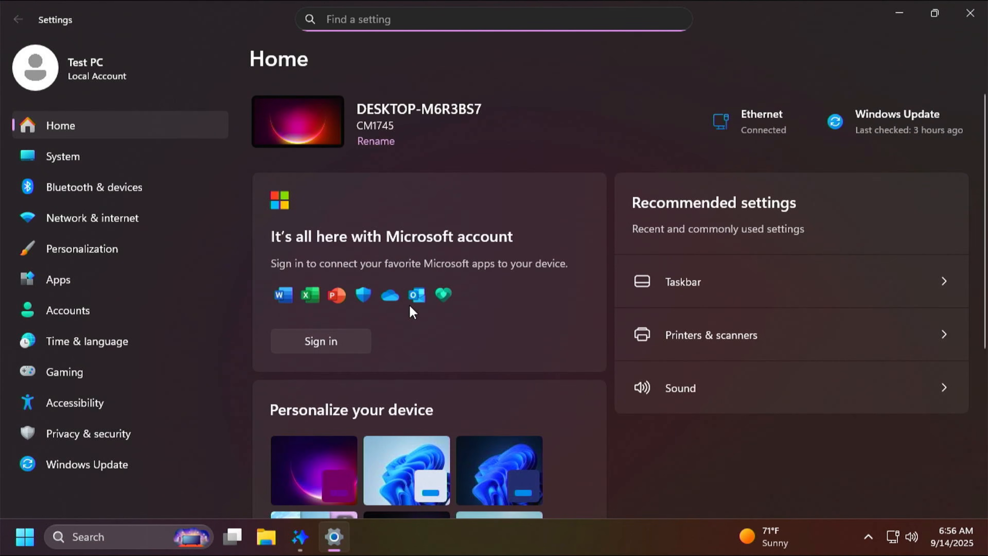
{"action": "left_click", "coordinate": [113, 432]}
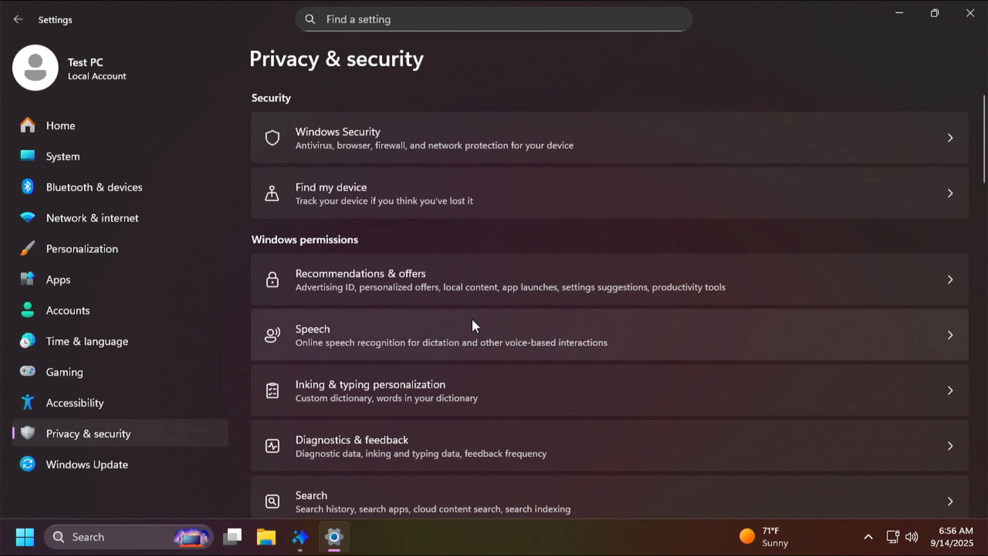
{"action": "left_click", "coordinate": [489, 288]}
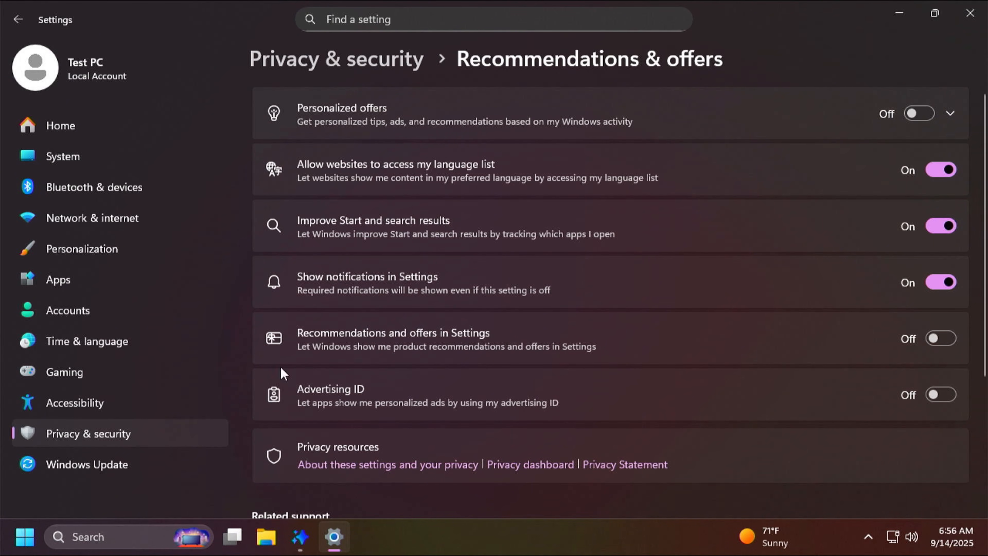
Step: Examine the Diagnostics & feedback options under Privacy & security, then switch back to Sparkle and show its dashboard
{"action": "left_click", "coordinate": [99, 440]}
{"action": "scroll", "coordinate": [443, 294], "scroll_direction": "down", "scroll_amount": 5}
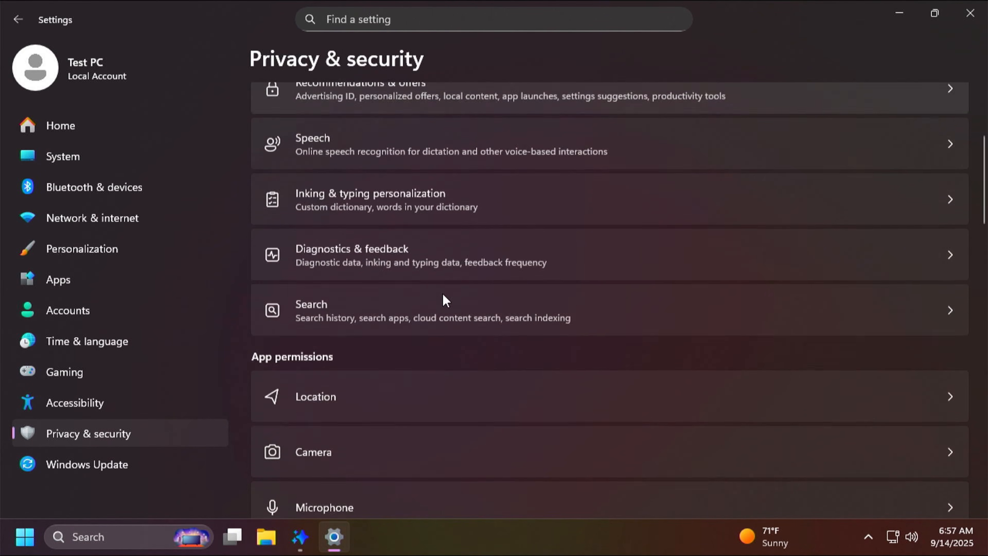
{"action": "left_click", "coordinate": [455, 260]}
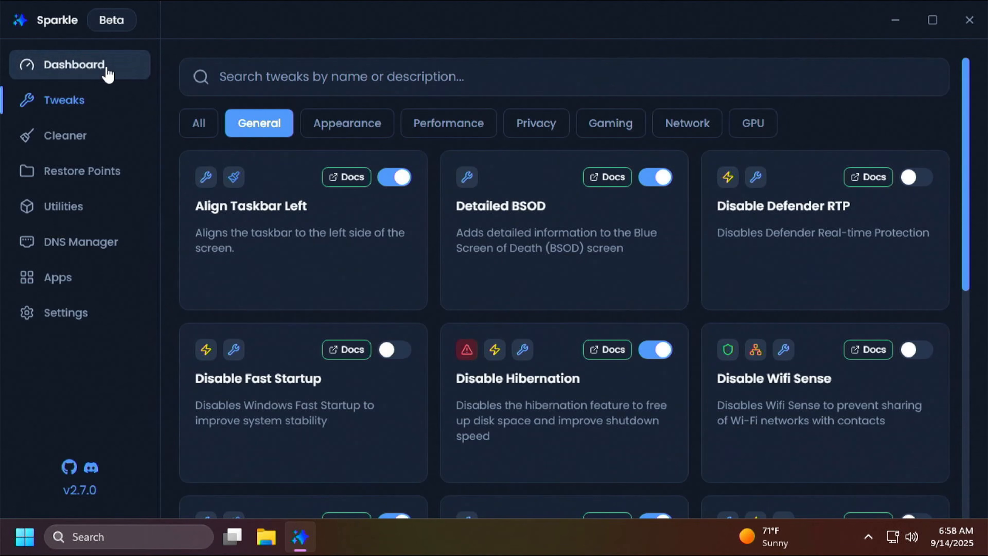
{"action": "left_click", "coordinate": [80, 67]}
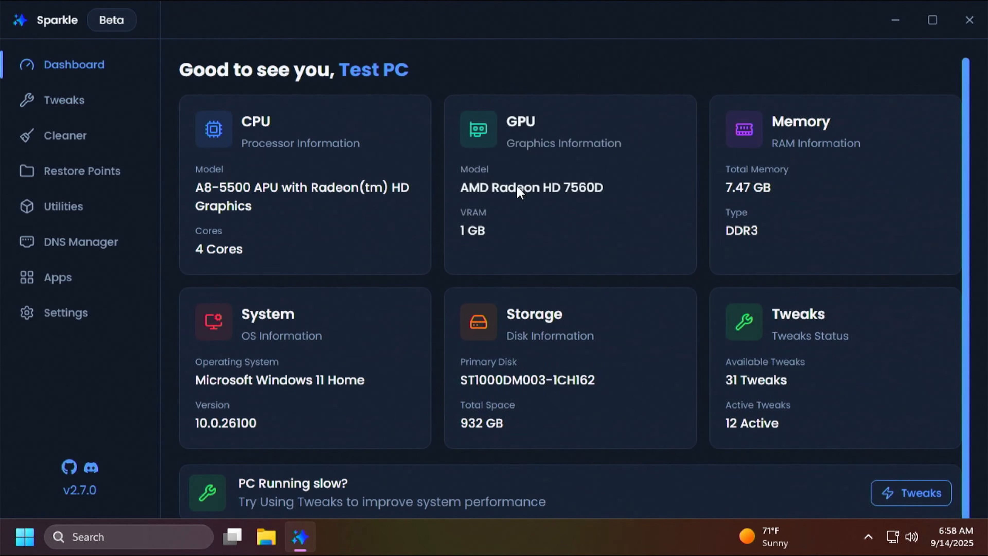